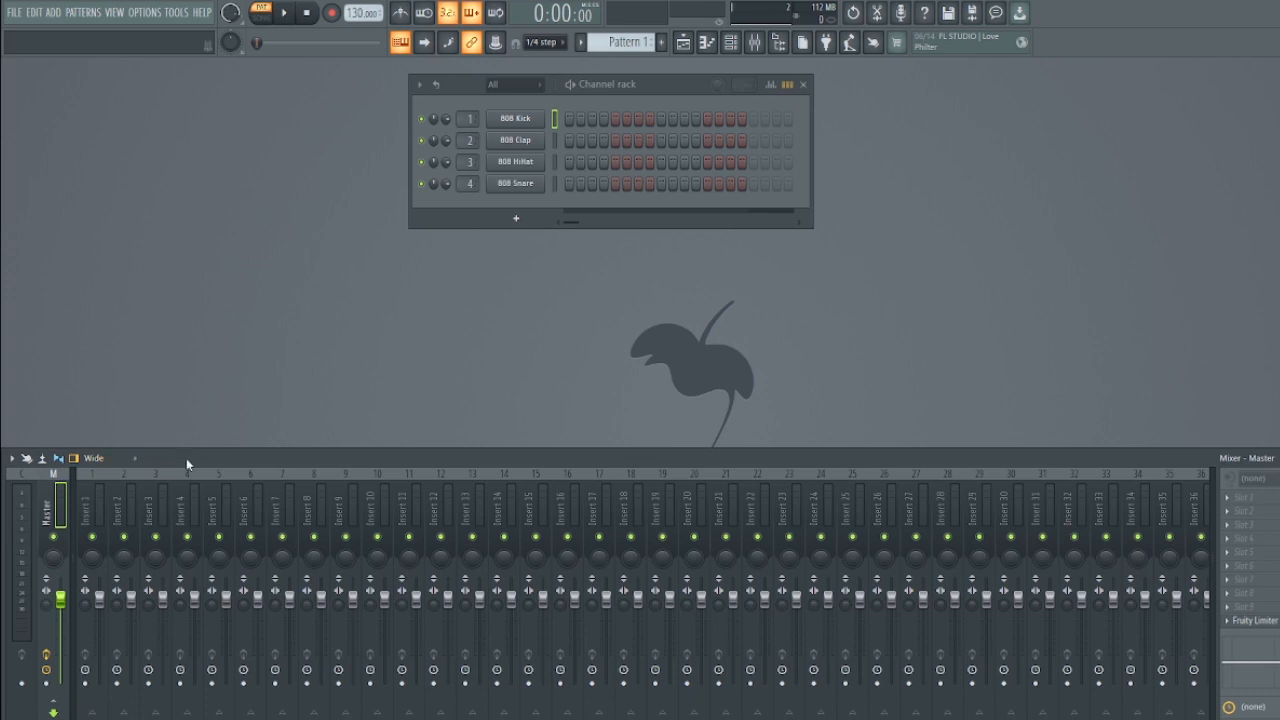
- Set the mixer's Colorful mixer view option to Off
{"action": "left_click", "coordinate": [10, 457]}
{"action": "mouse_move", "coordinate": [130, 293]}
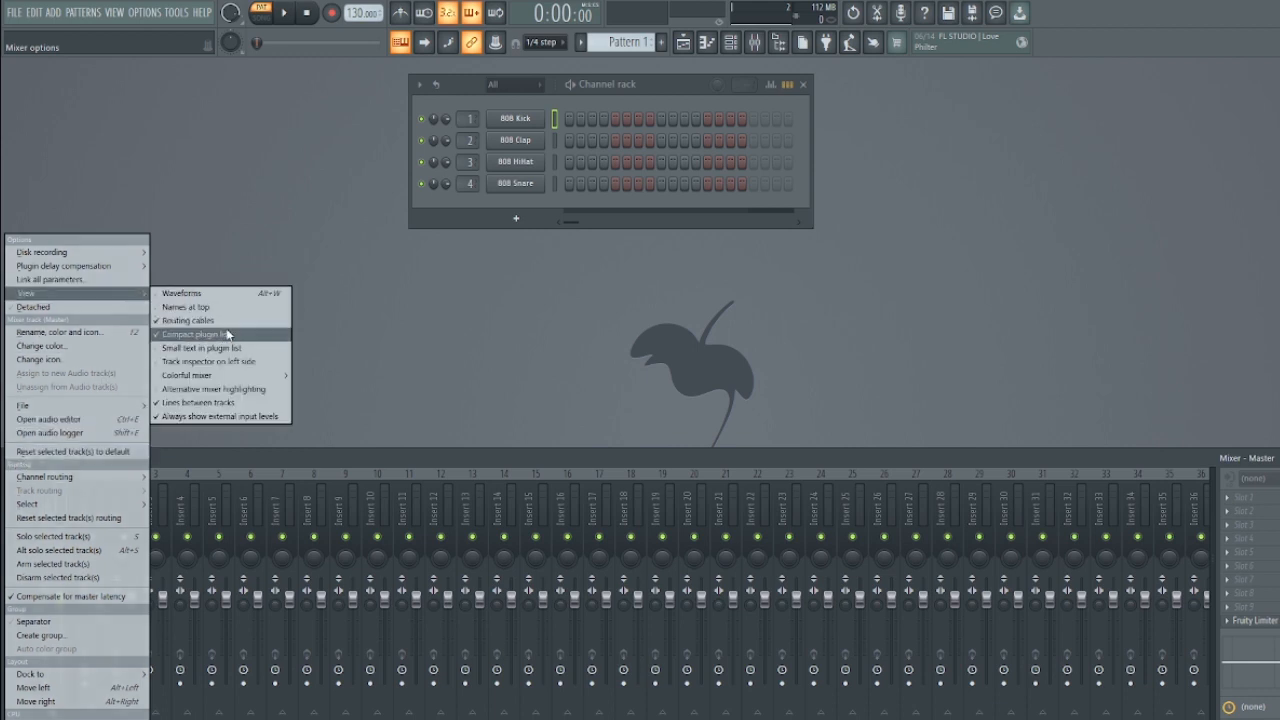
{"action": "mouse_move", "coordinate": [237, 379]}
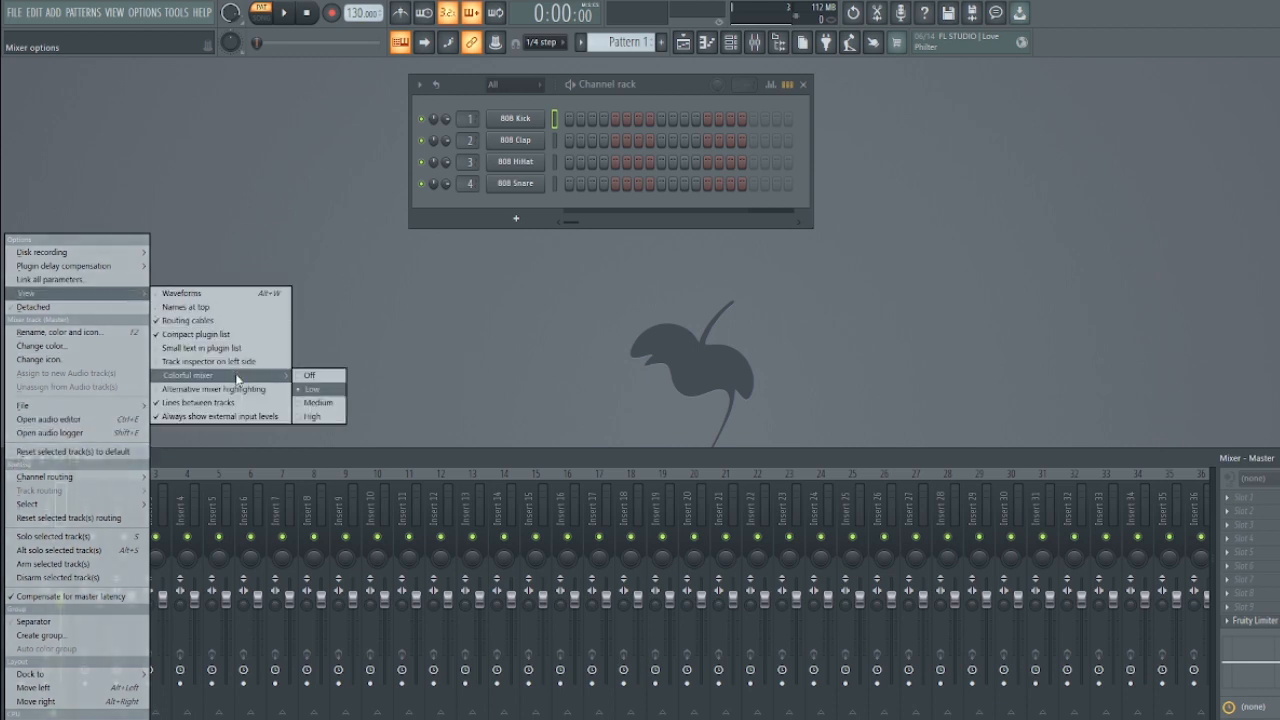
{"action": "left_click", "coordinate": [308, 377]}
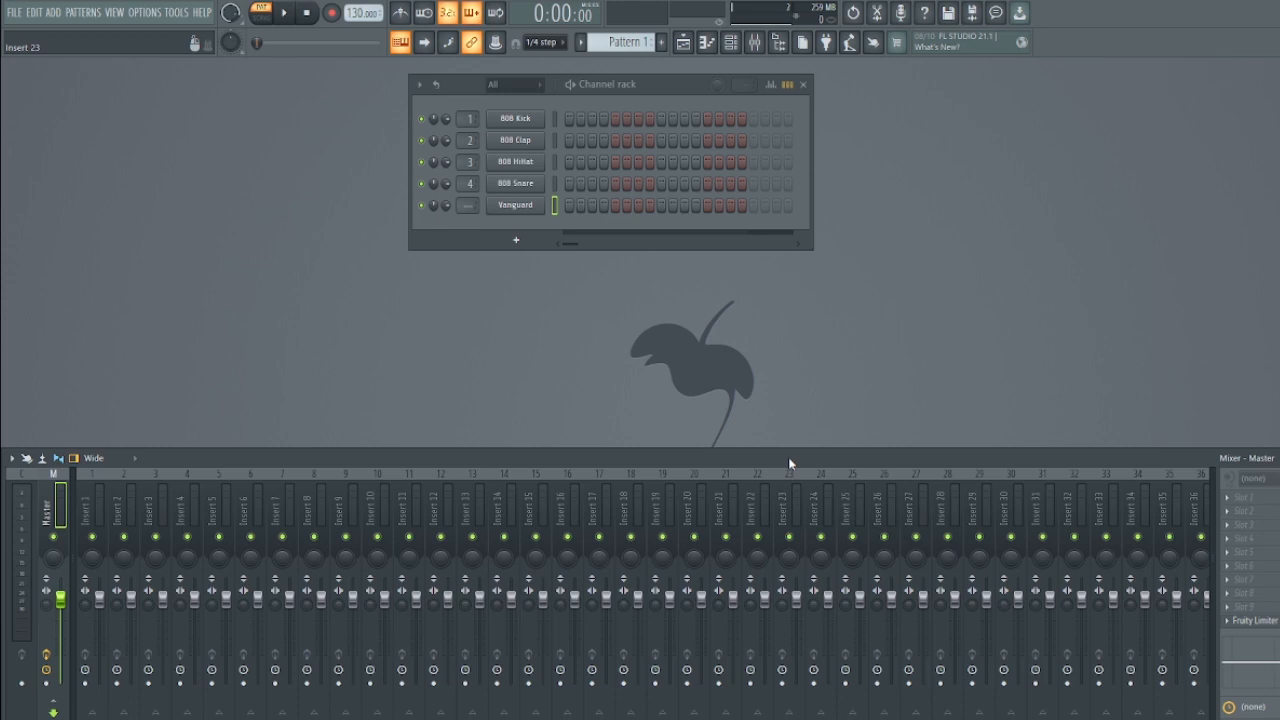
- Open the Vanguard channel's plugin window, move it clear of the mixer and bring up its VST wrapper settings
{"action": "left_click", "coordinate": [523, 210]}
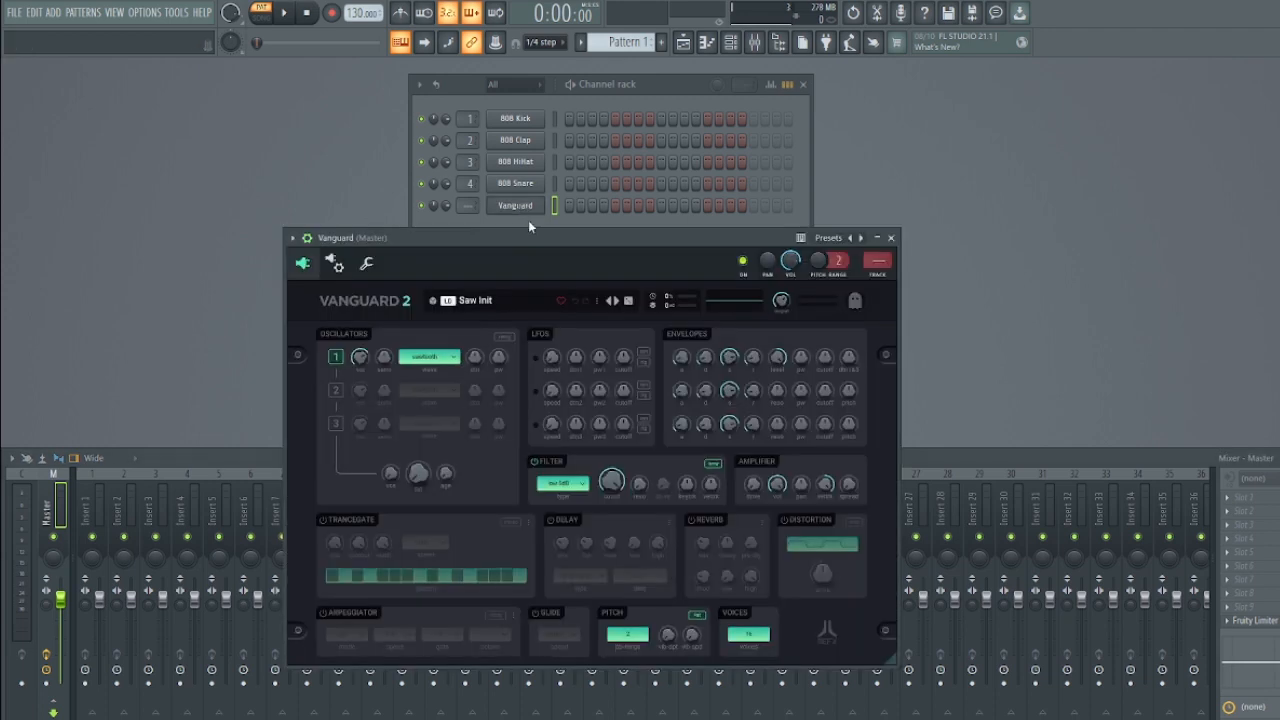
{"action": "left_click_drag", "start_coordinate": [494, 232], "coordinate": [488, 147]}
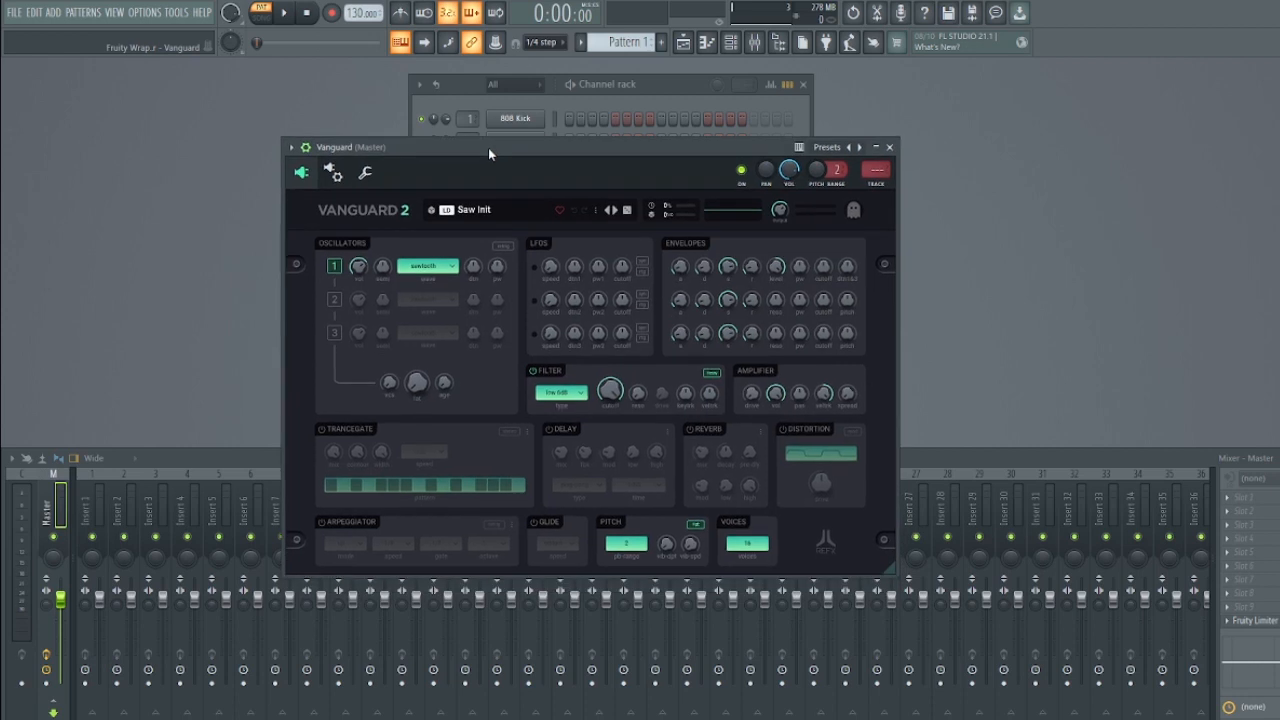
{"action": "left_click", "coordinate": [307, 149]}
{"action": "left_click", "coordinate": [307, 149]}
{"action": "left_click", "coordinate": [335, 174]}
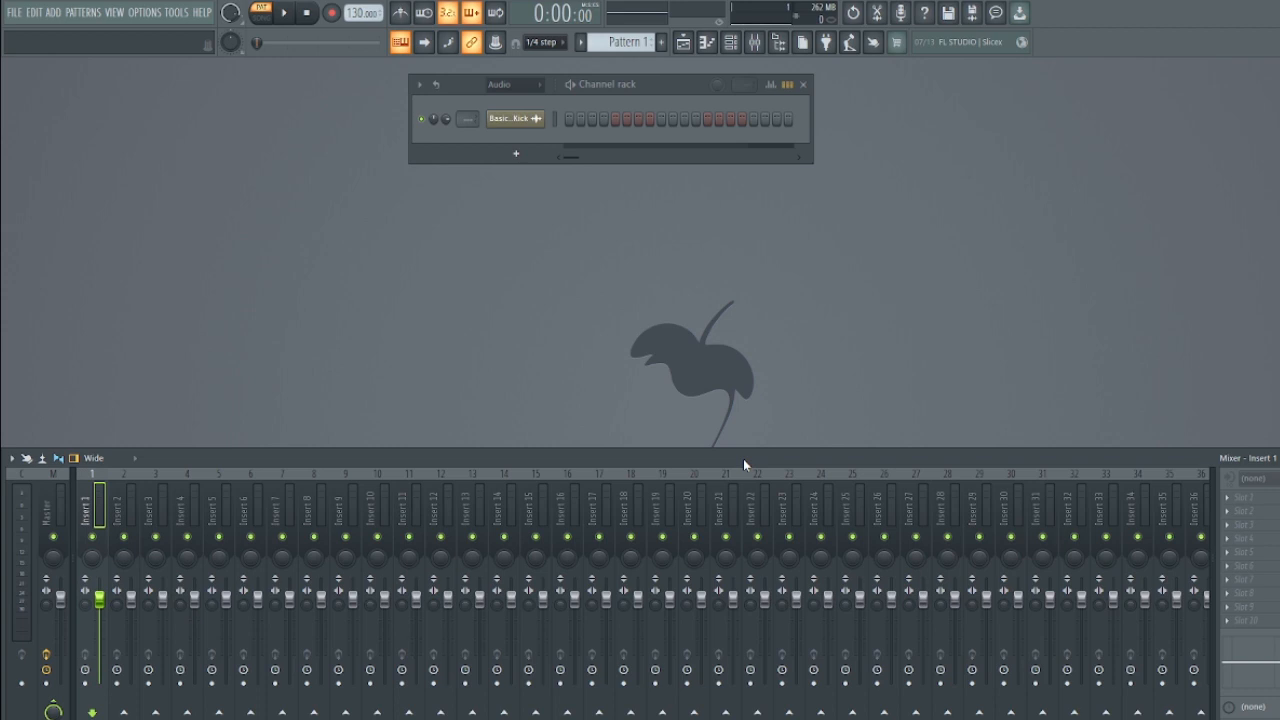
- Open the current project's settings beside the playlist and enlarge Track 1 to inspect the Basic 808 Kick clip
{"action": "left_click", "coordinate": [144, 12]}
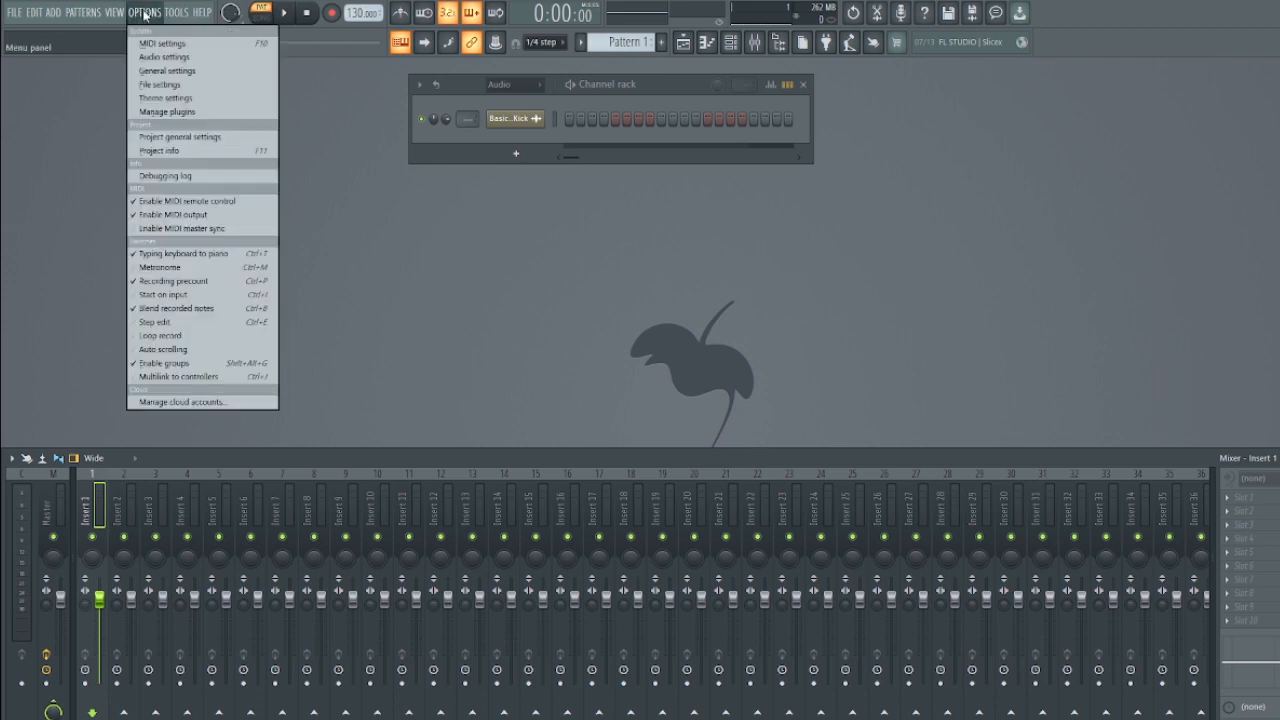
{"action": "left_click", "coordinate": [168, 71]}
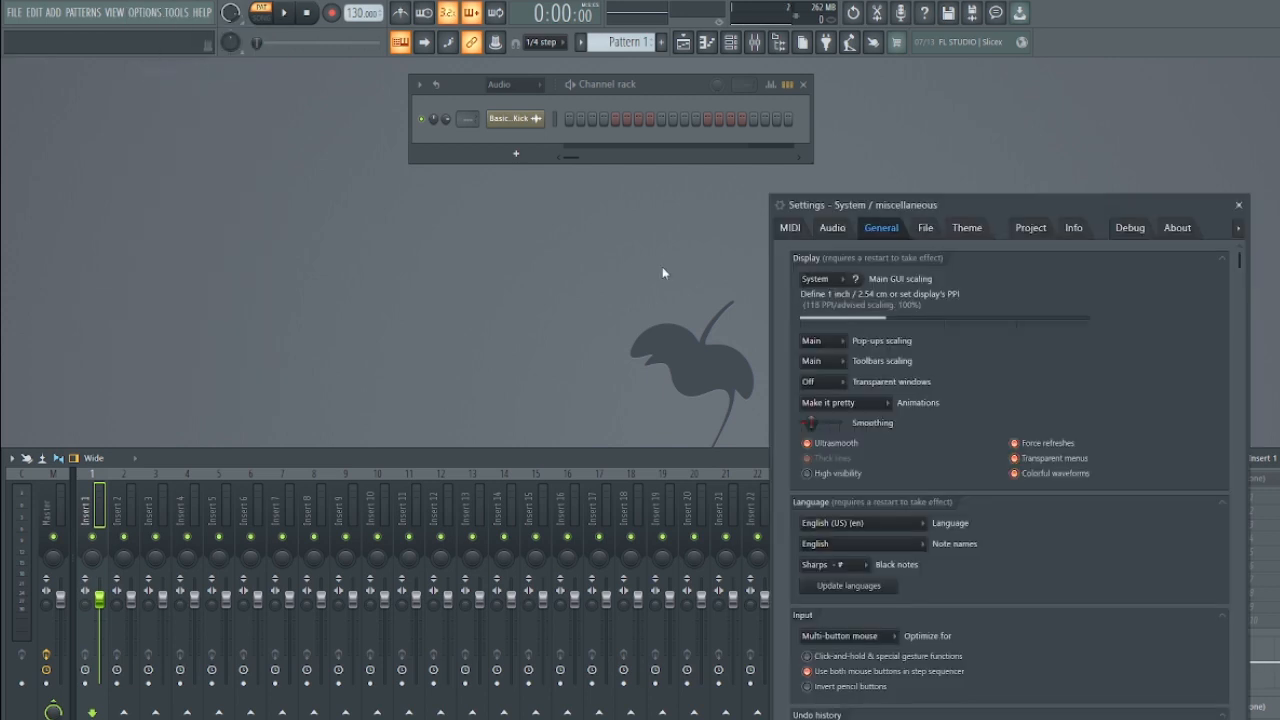
{"action": "left_click_drag", "start_coordinate": [1045, 205], "coordinate": [817, 105]}
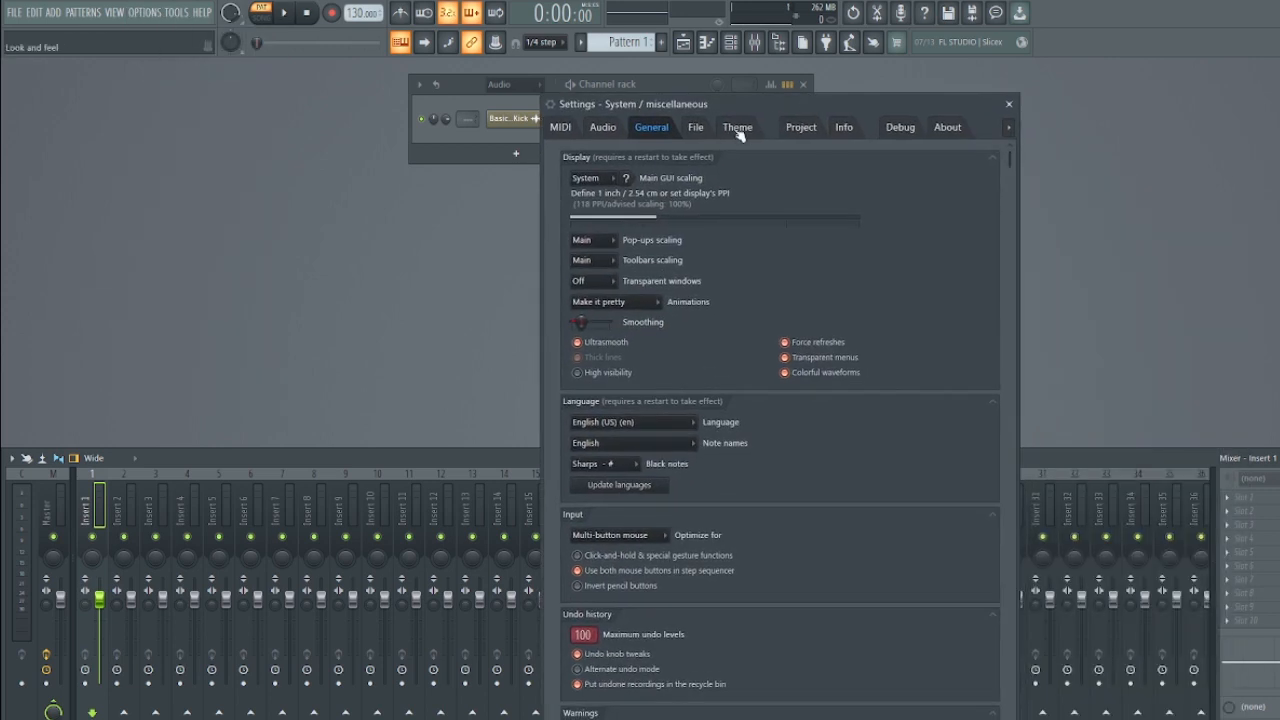
{"action": "left_click", "coordinate": [802, 128]}
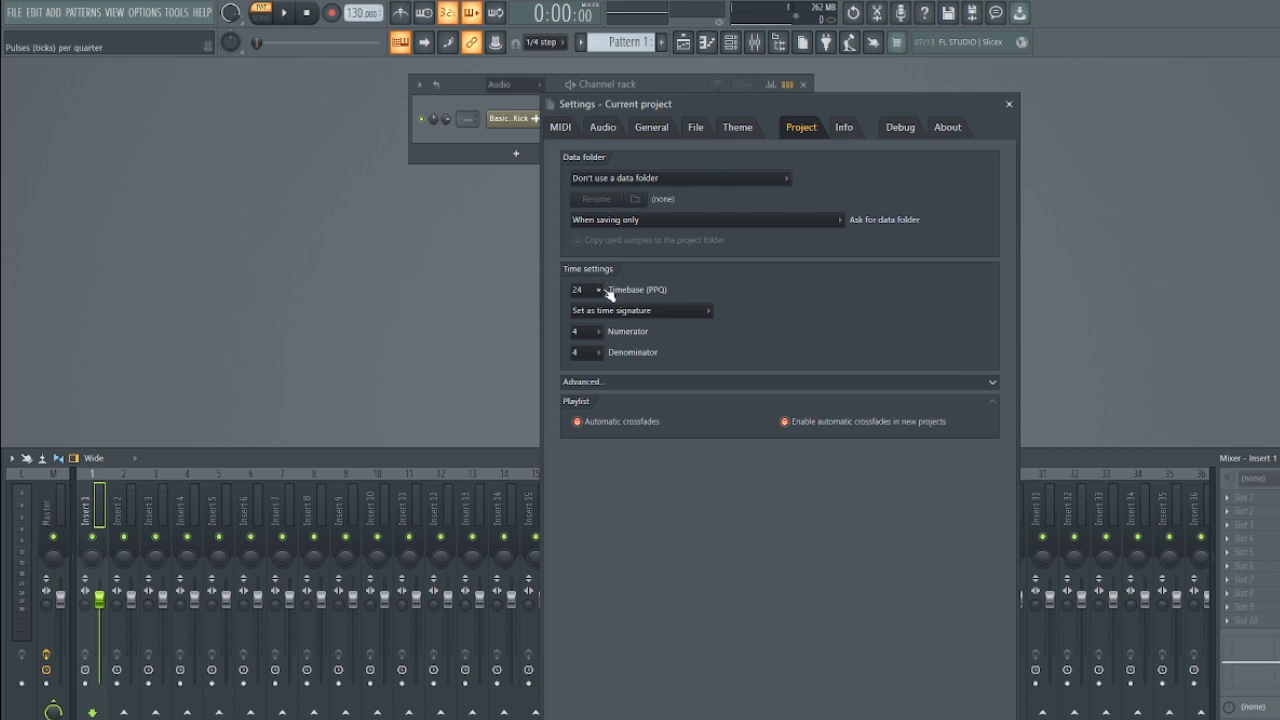
{"action": "key", "text": "F5"}
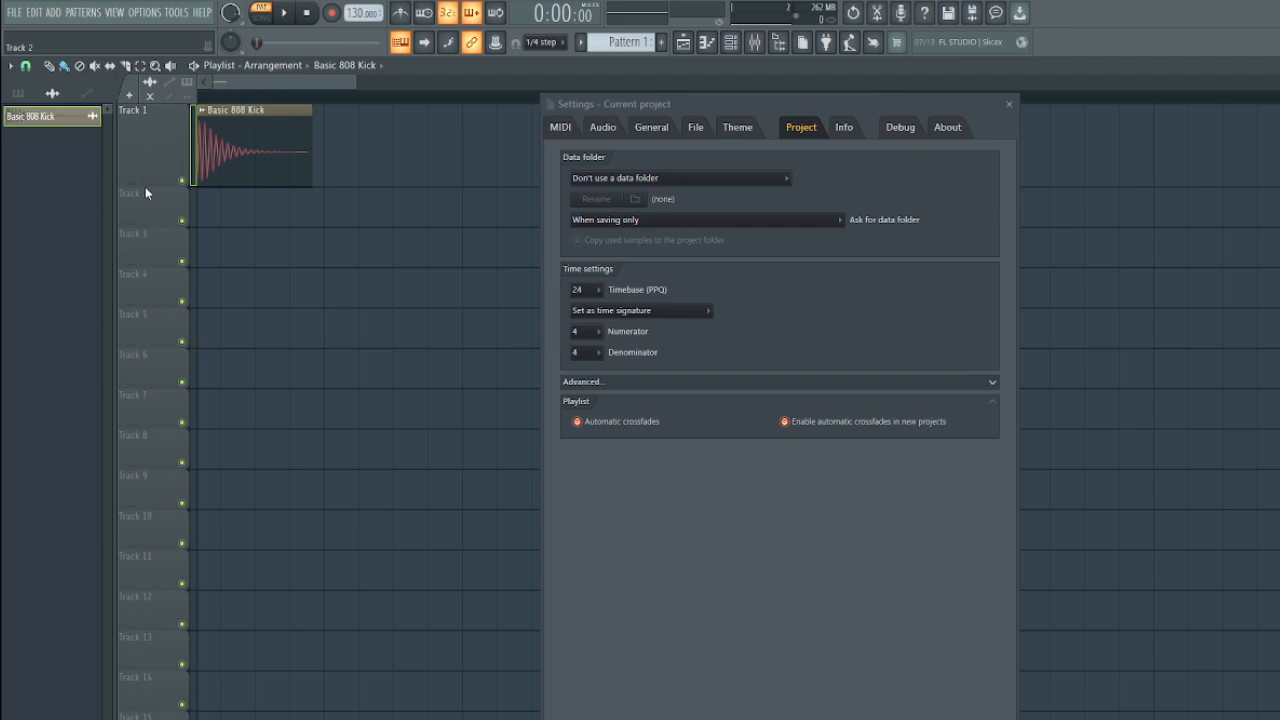
{"action": "scroll", "coordinate": [145, 186], "scroll_direction": "up", "scroll_amount": 3}
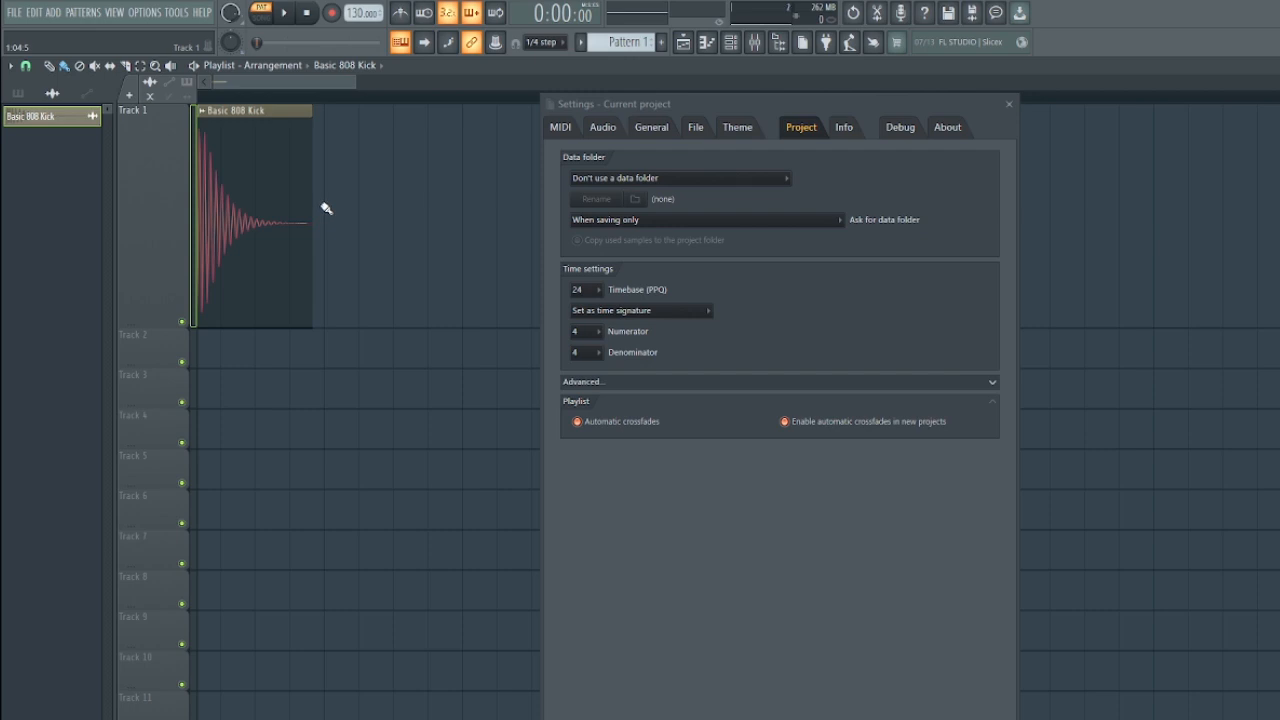
- Try project timebases of 96 and 960 PPQ to compare the playlist's time resolution
{"action": "left_click", "coordinate": [586, 293]}
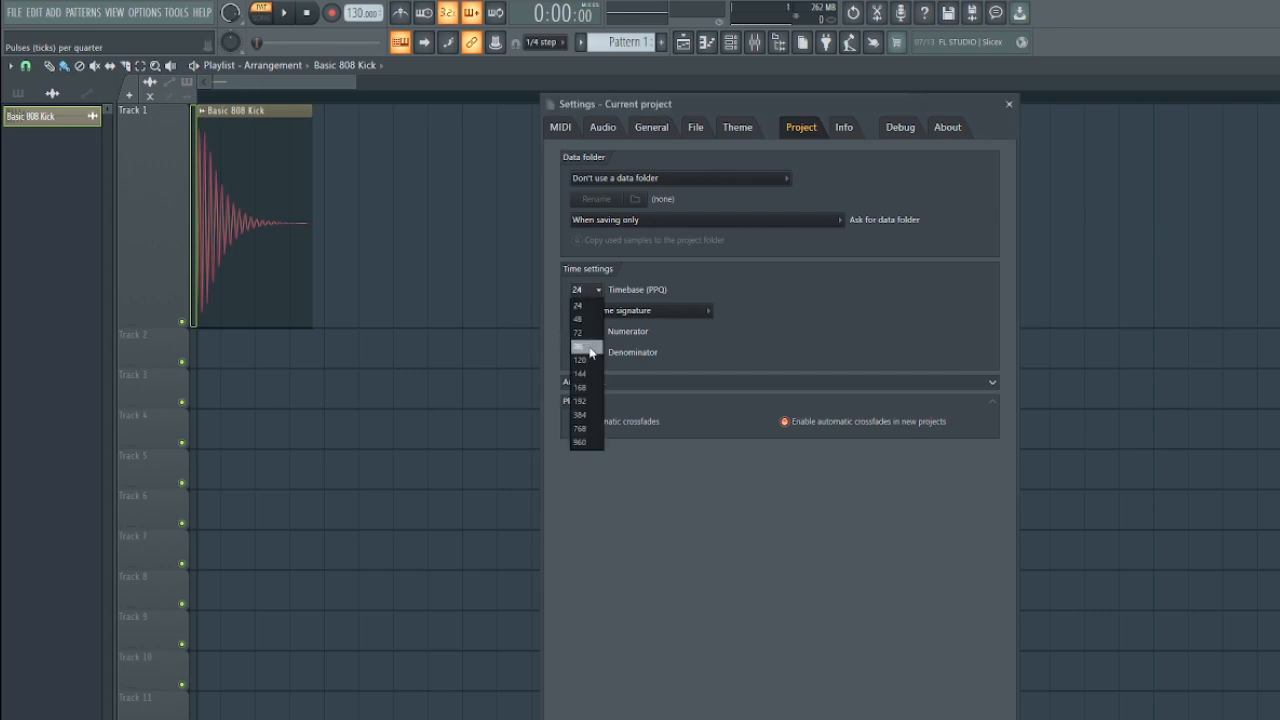
{"action": "left_click", "coordinate": [590, 348]}
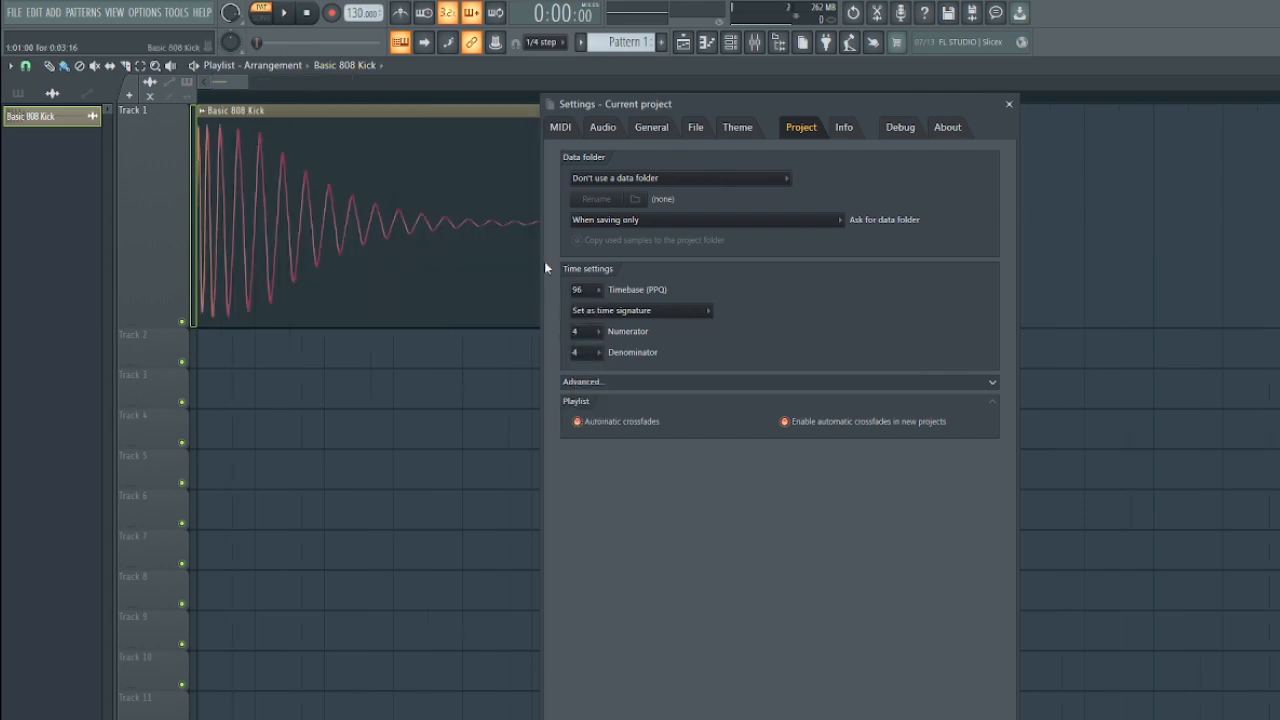
{"action": "left_click", "coordinate": [596, 292]}
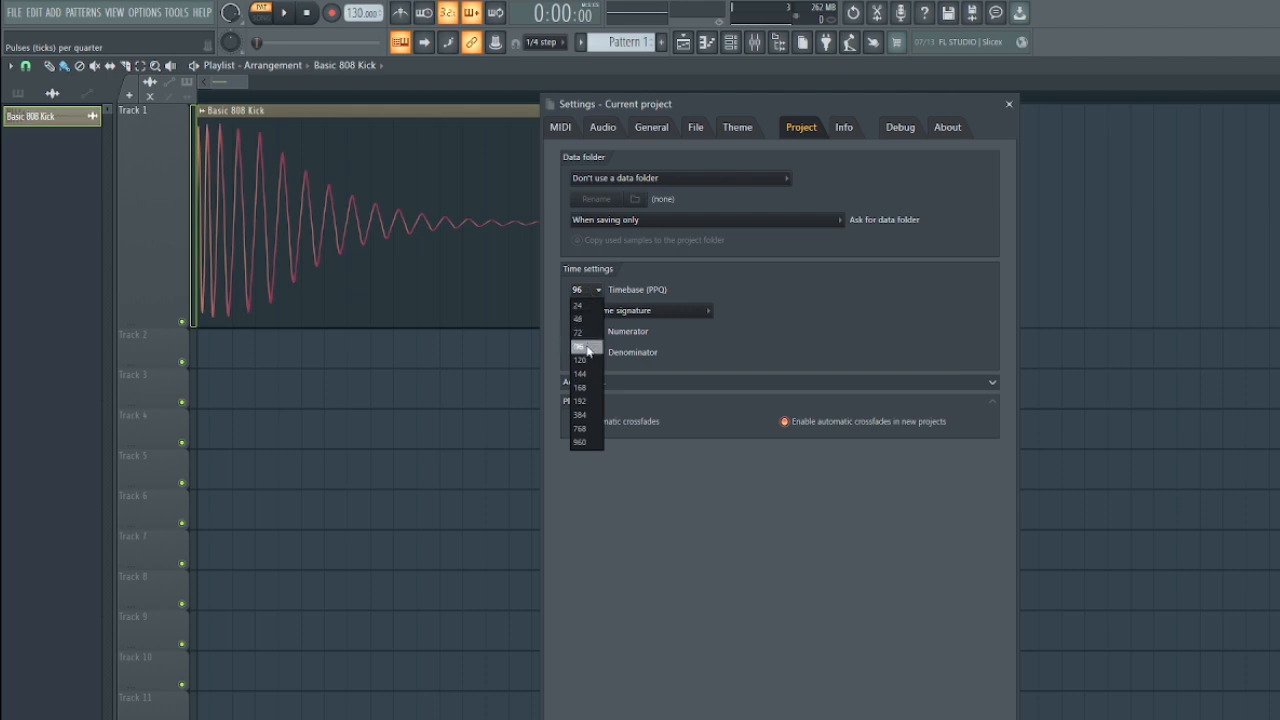
{"action": "left_click", "coordinate": [585, 442]}
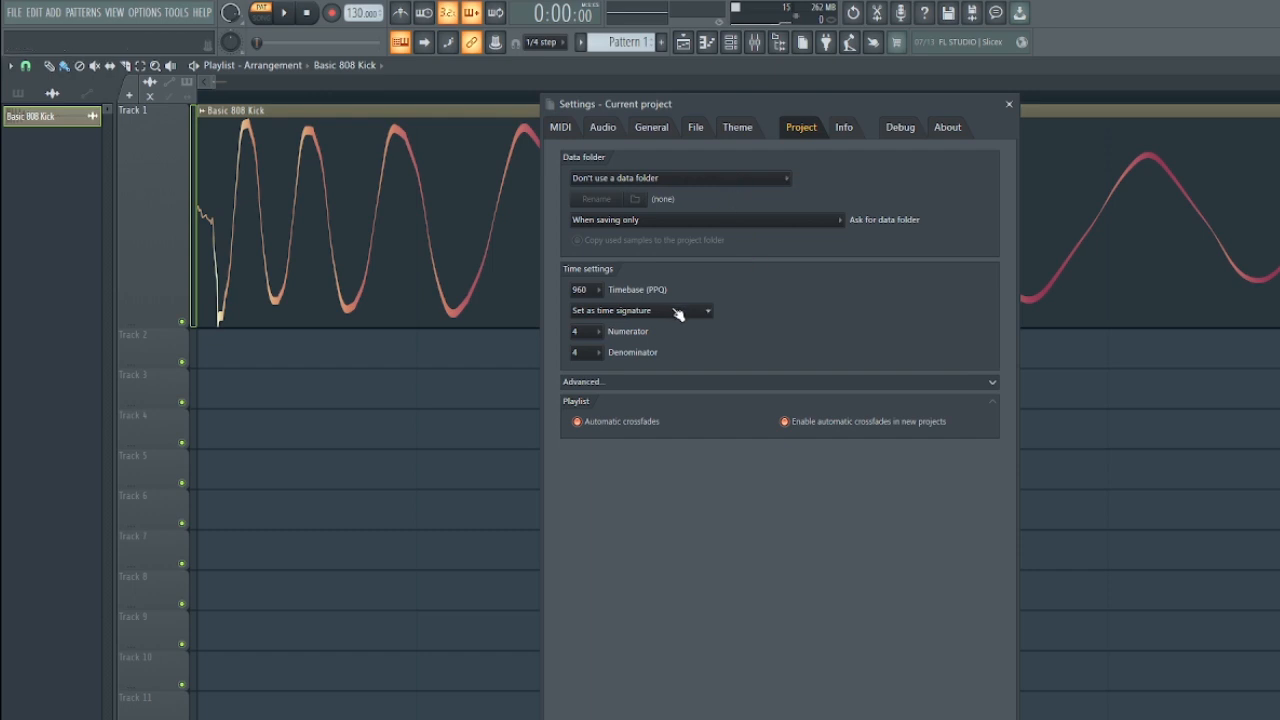
- Set the project timebase to 24 PPQ and close the settings
{"action": "left_click", "coordinate": [591, 290]}
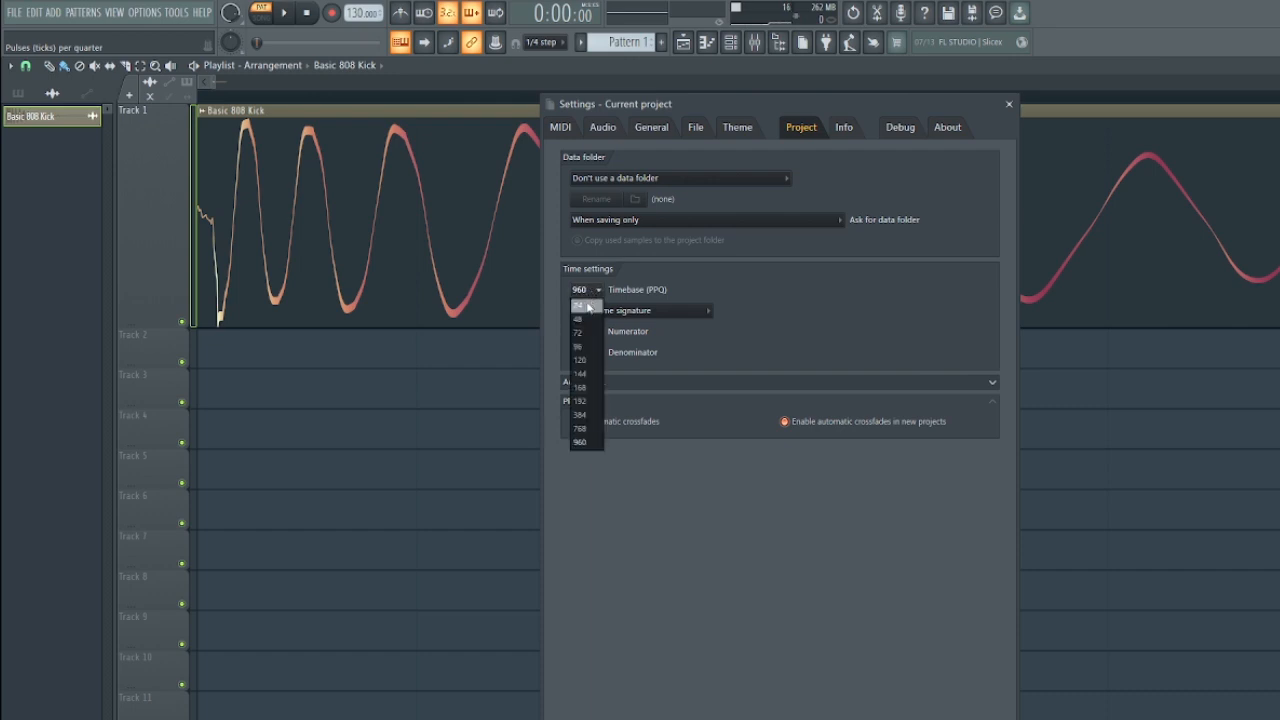
{"action": "left_click", "coordinate": [586, 320]}
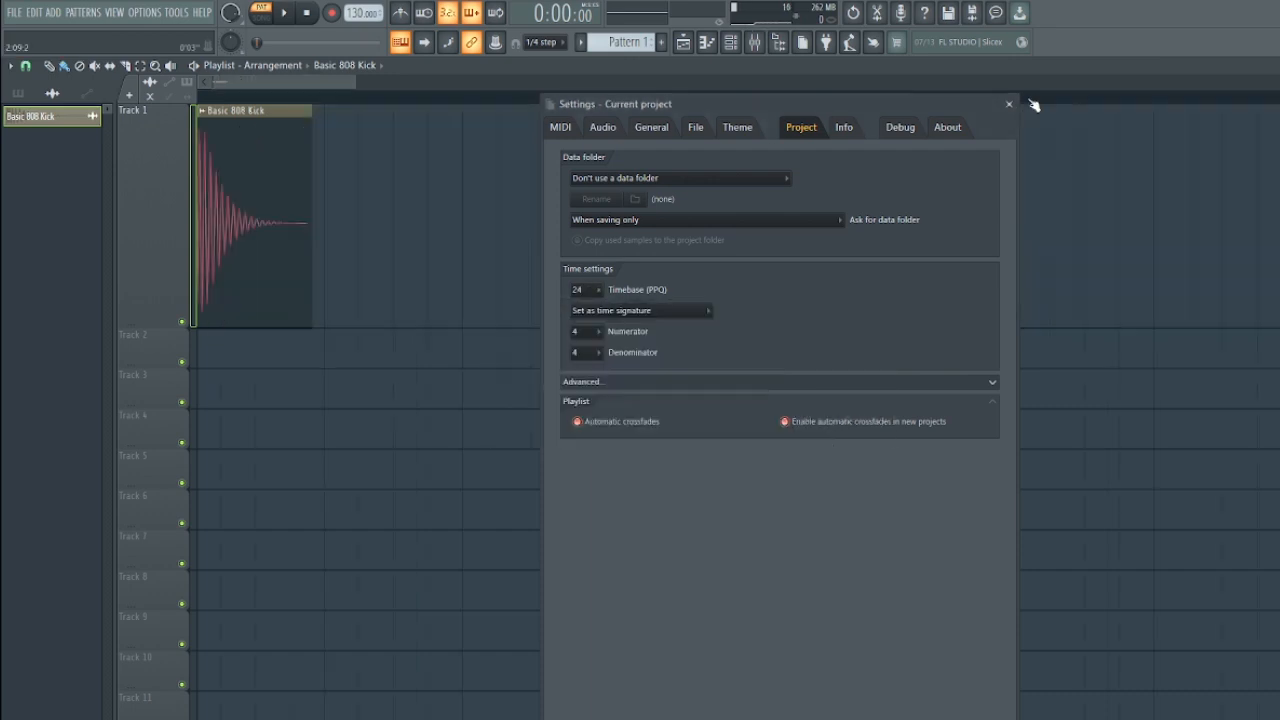
{"action": "left_click", "coordinate": [1009, 104]}
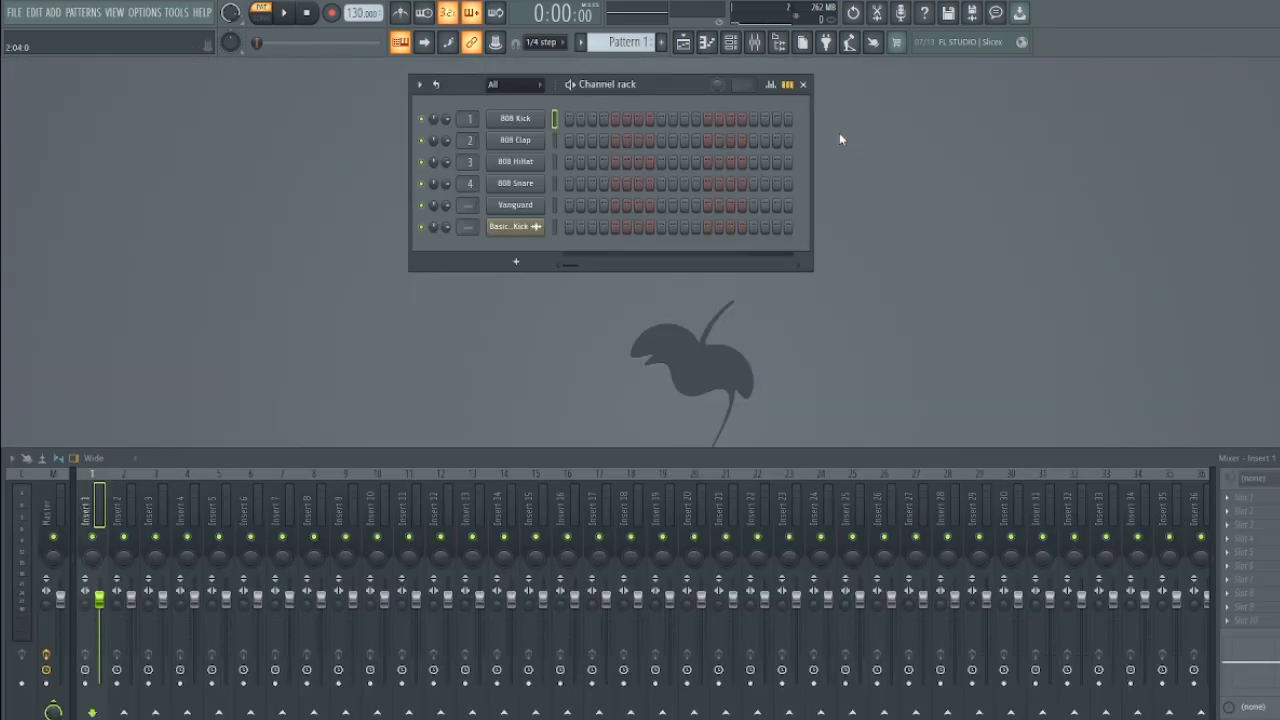
- Open the piano roll for the Vanguard channel
{"action": "left_click", "coordinate": [522, 206]}
{"action": "left_click", "coordinate": [522, 207]}
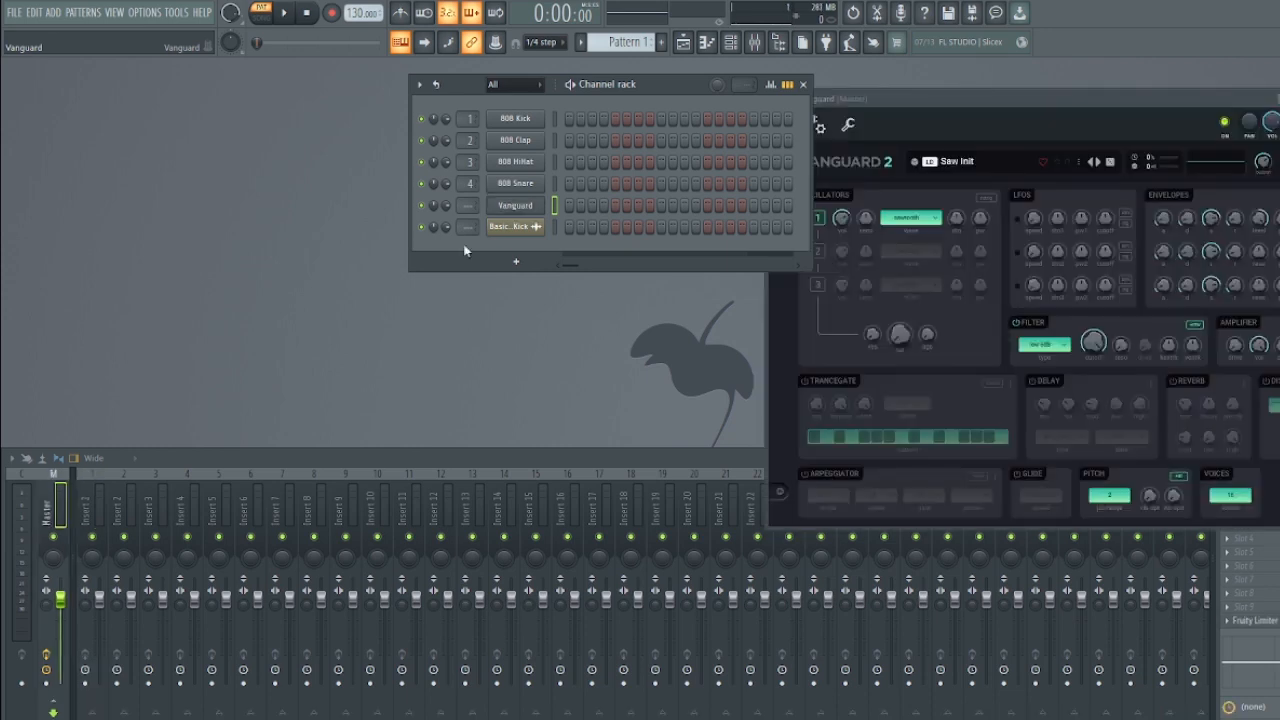
{"action": "right_click", "coordinate": [530, 207]}
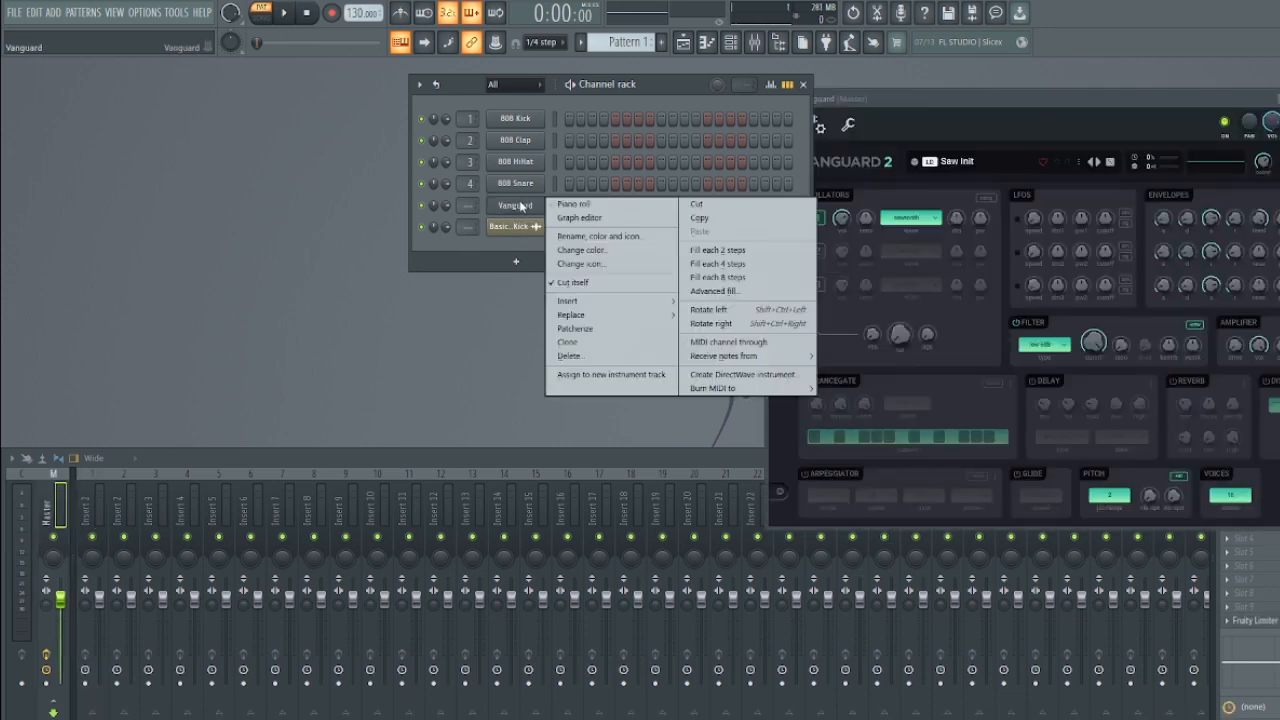
{"action": "left_click", "coordinate": [565, 206]}
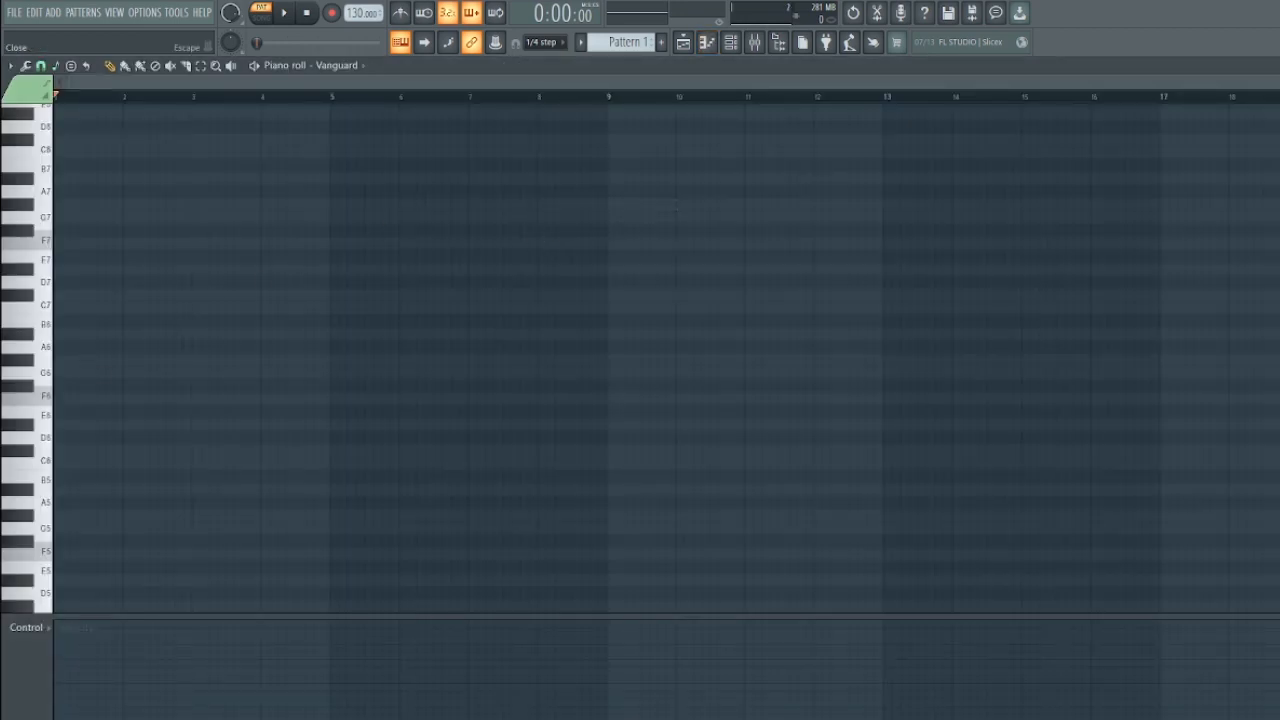
- Draw eight short Vanguard notes spread over bars 1 to 8 (G6, C7, D#7, G6, G6, D#7, D#7, F6) and close the piano roll
{"action": "left_click", "coordinate": [58, 373]}
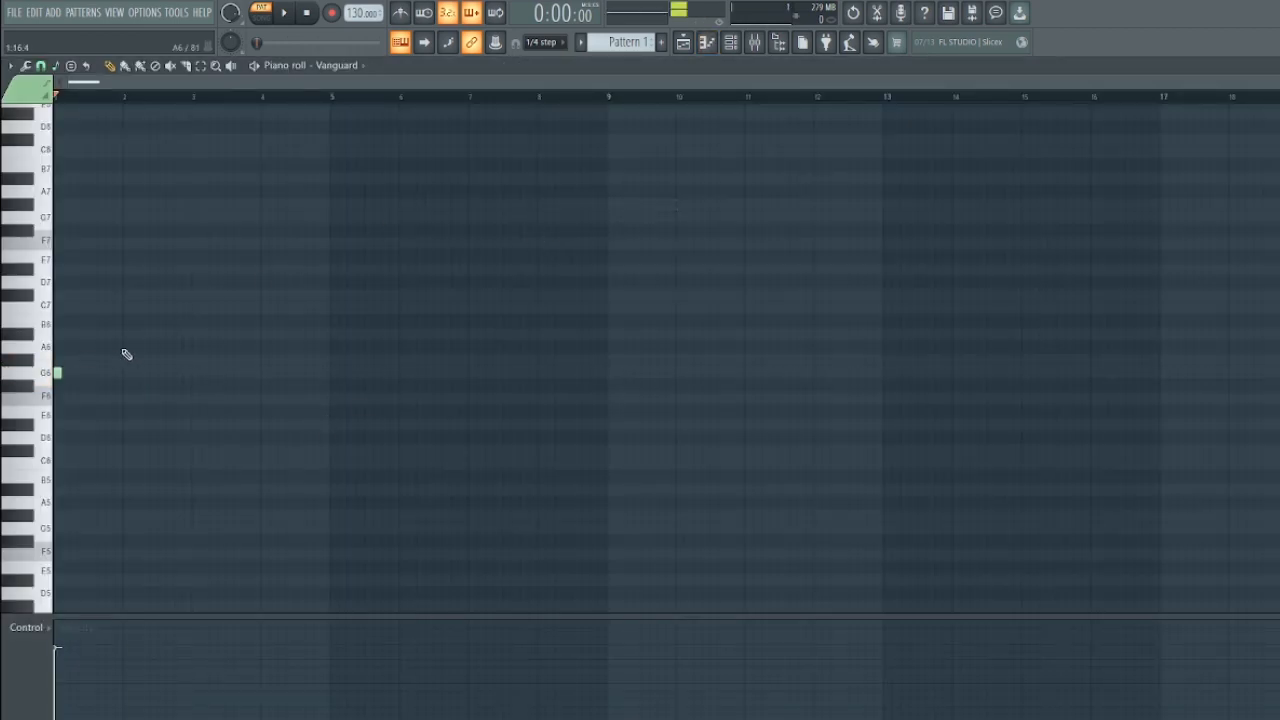
{"action": "left_click", "coordinate": [100, 307]}
{"action": "left_click", "coordinate": [192, 270]}
{"action": "left_click", "coordinate": [221, 373]}
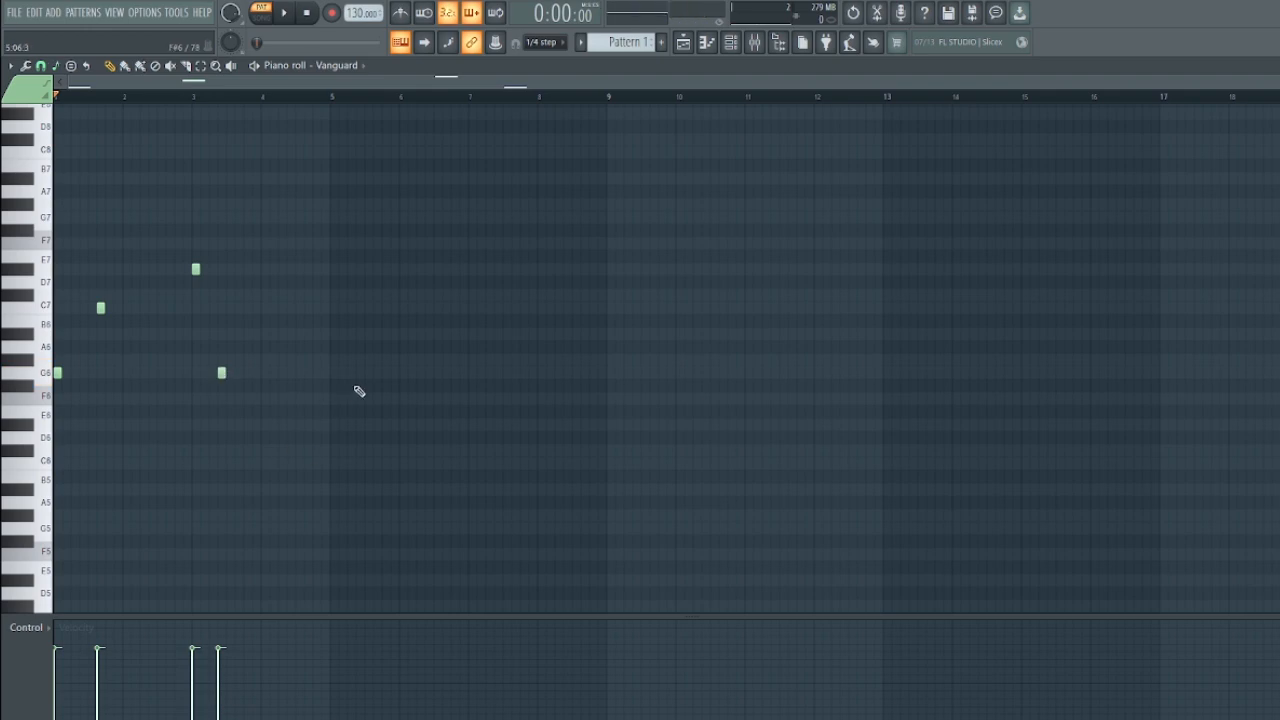
{"action": "left_click", "coordinate": [360, 373]}
{"action": "left_click", "coordinate": [437, 269]}
{"action": "left_click", "coordinate": [558, 269]}
{"action": "left_click", "coordinate": [582, 399]}
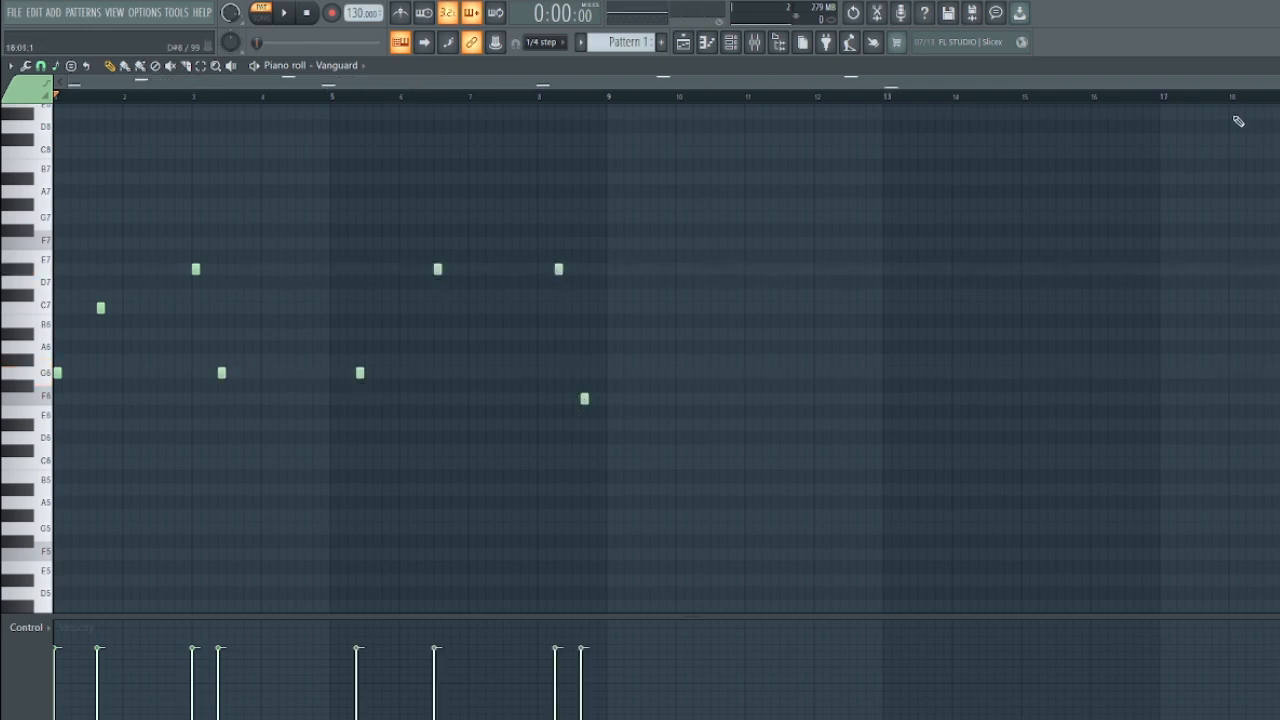
{"action": "key", "text": "Escape"}
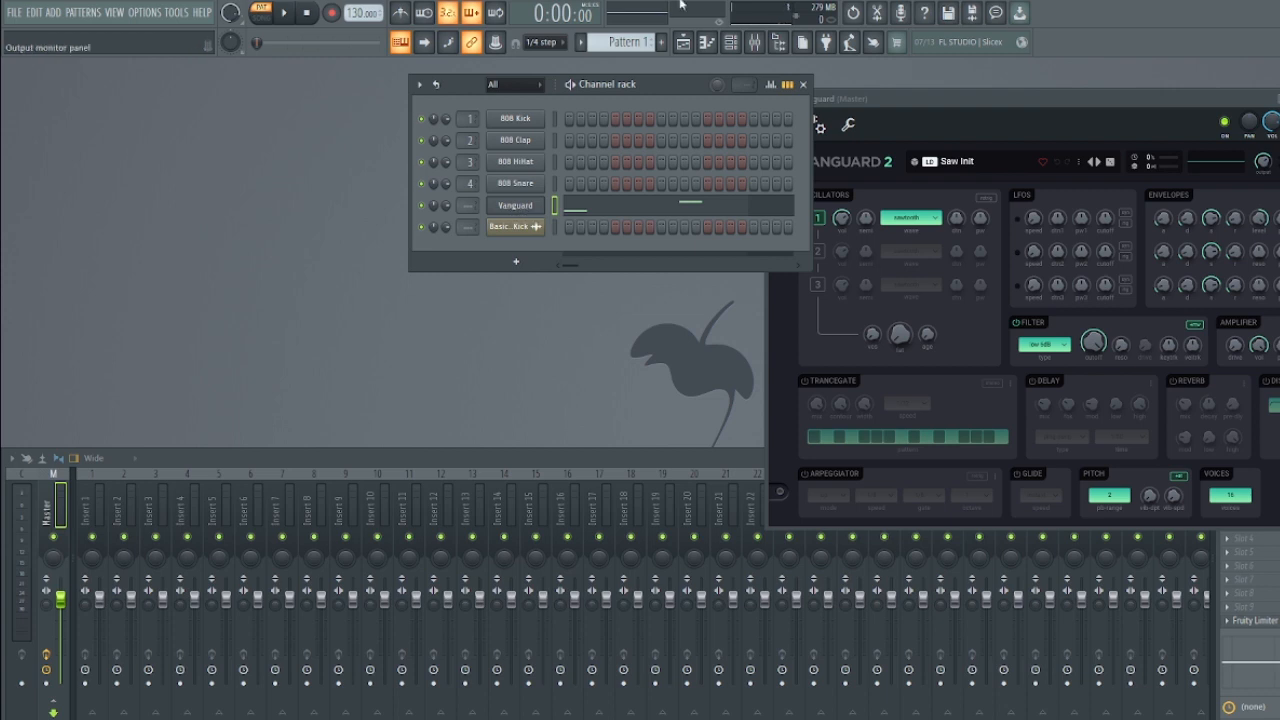
- Reopen the Vanguard plugin window and route the channel to mixer track 5
{"action": "left_click", "coordinate": [515, 208]}
{"action": "left_click", "coordinate": [515, 208]}
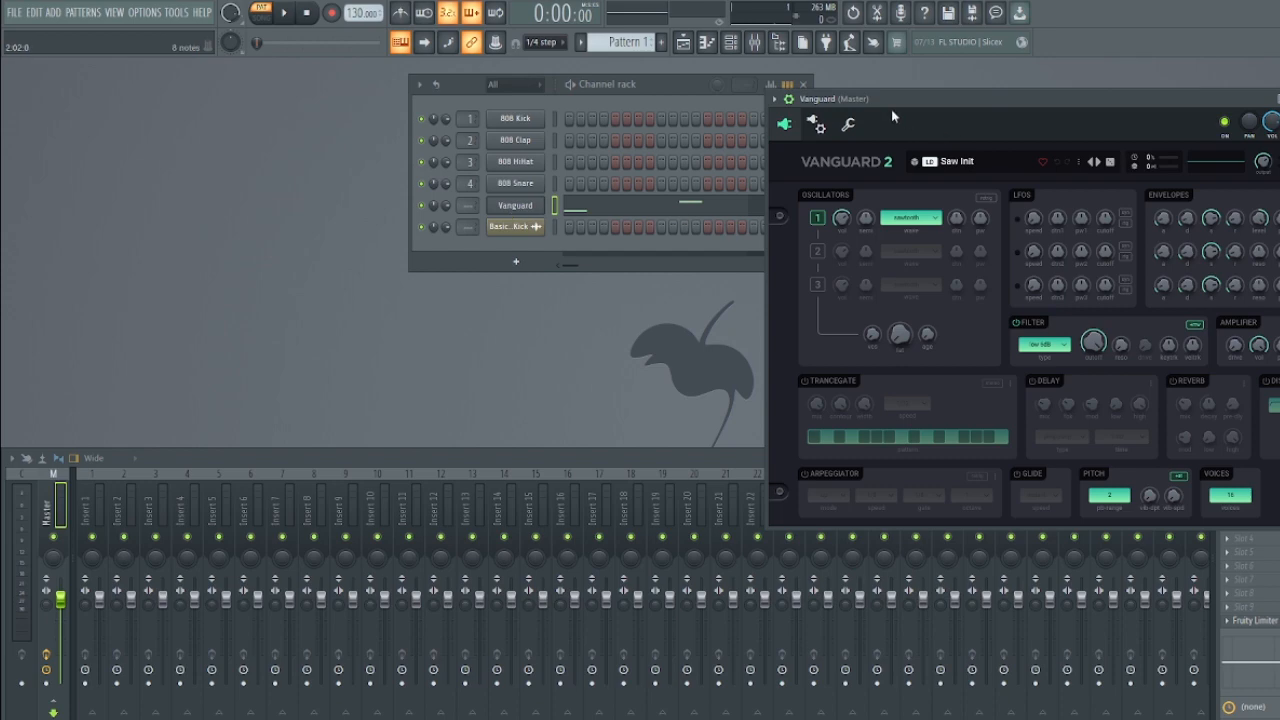
{"action": "left_click_drag", "start_coordinate": [891, 109], "coordinate": [746, 169]}
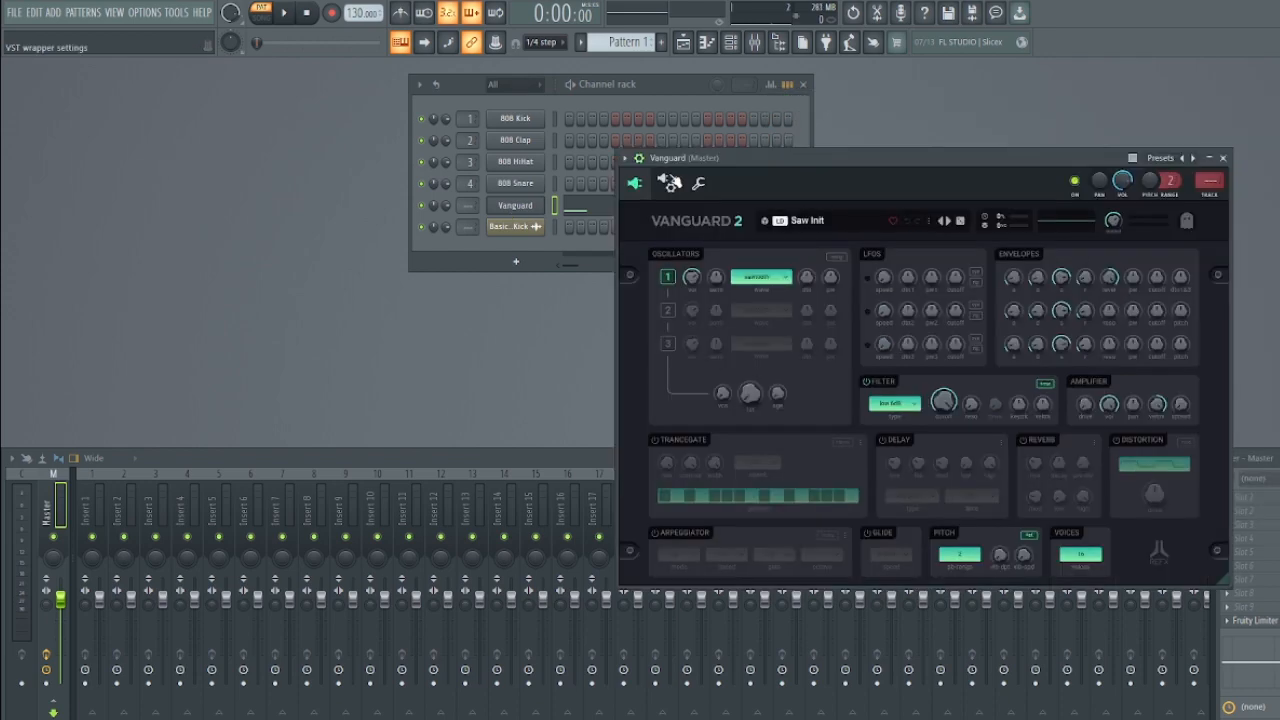
{"action": "left_click", "coordinate": [1212, 204]}
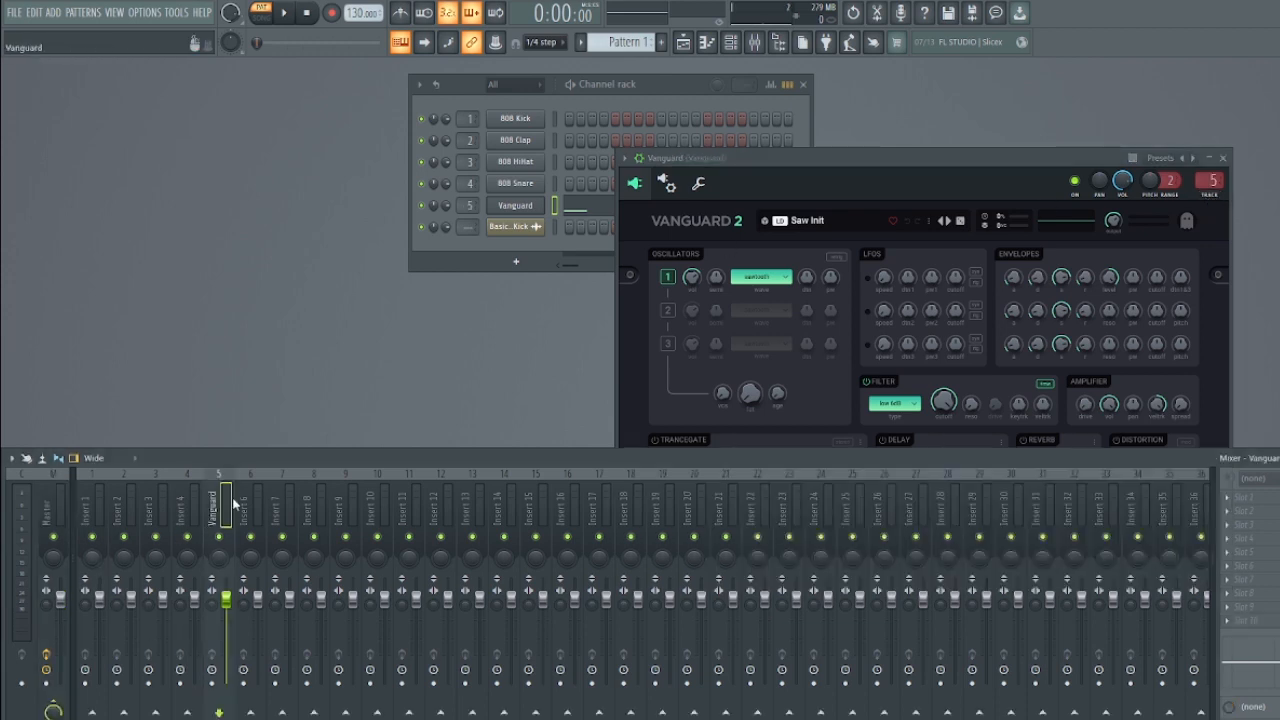
- Arm the Vanguard mixer track for recording and render it in Pattern mode to a 32Bit float stereo WAV
{"action": "left_click", "coordinate": [213, 685]}
{"action": "key", "text": "alt+r"}
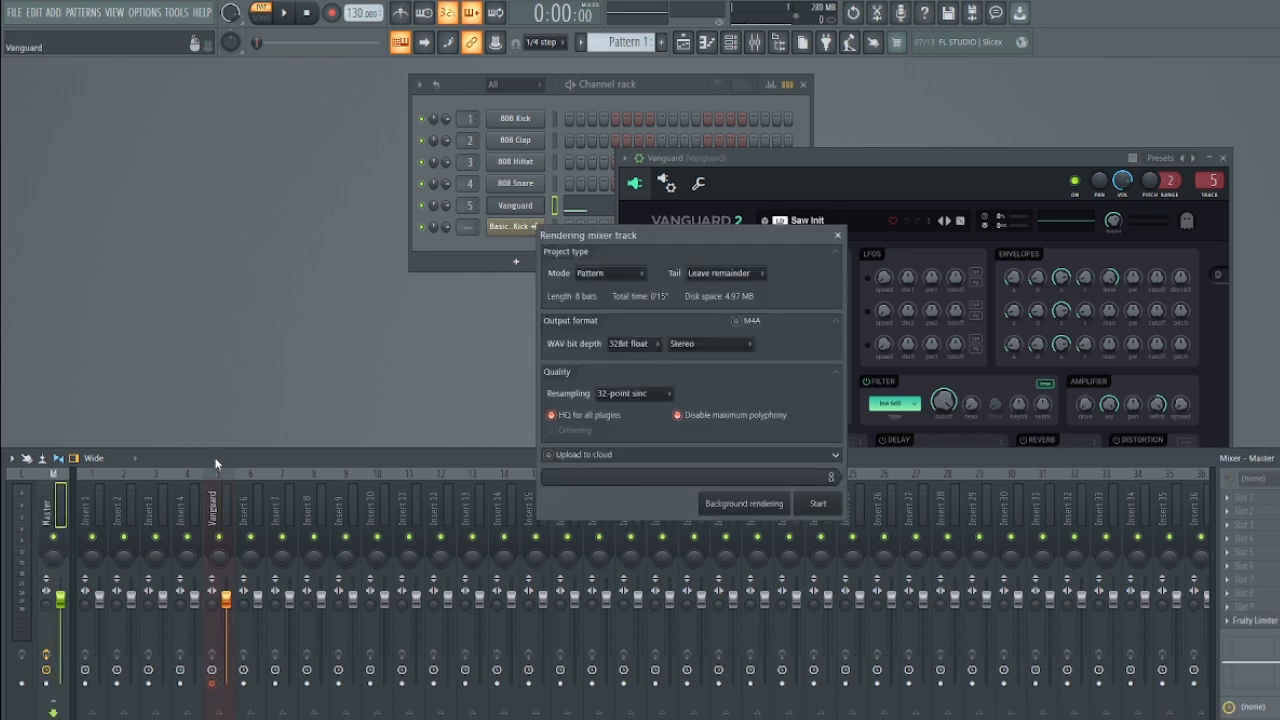
{"action": "left_click", "coordinate": [816, 506]}
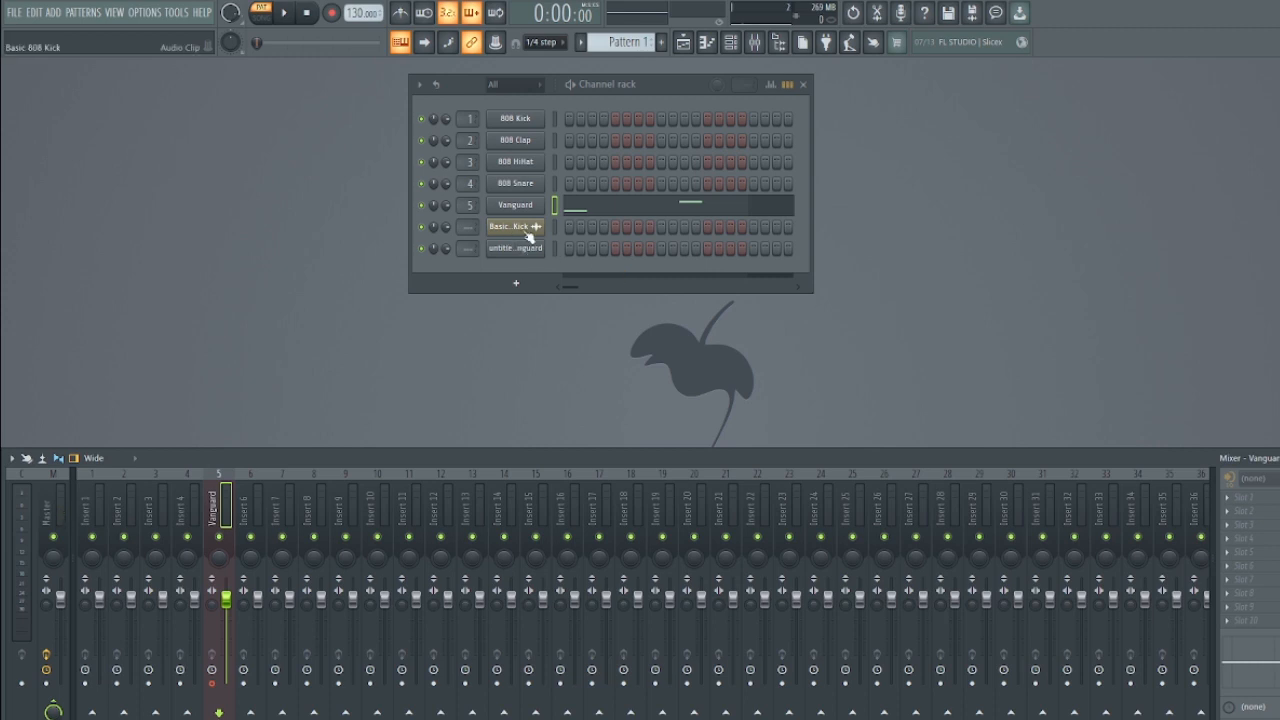
- Open the rendered Vanguard audio clip and place it in the playlist on Track 3 at bar 1
{"action": "left_click", "coordinate": [540, 249]}
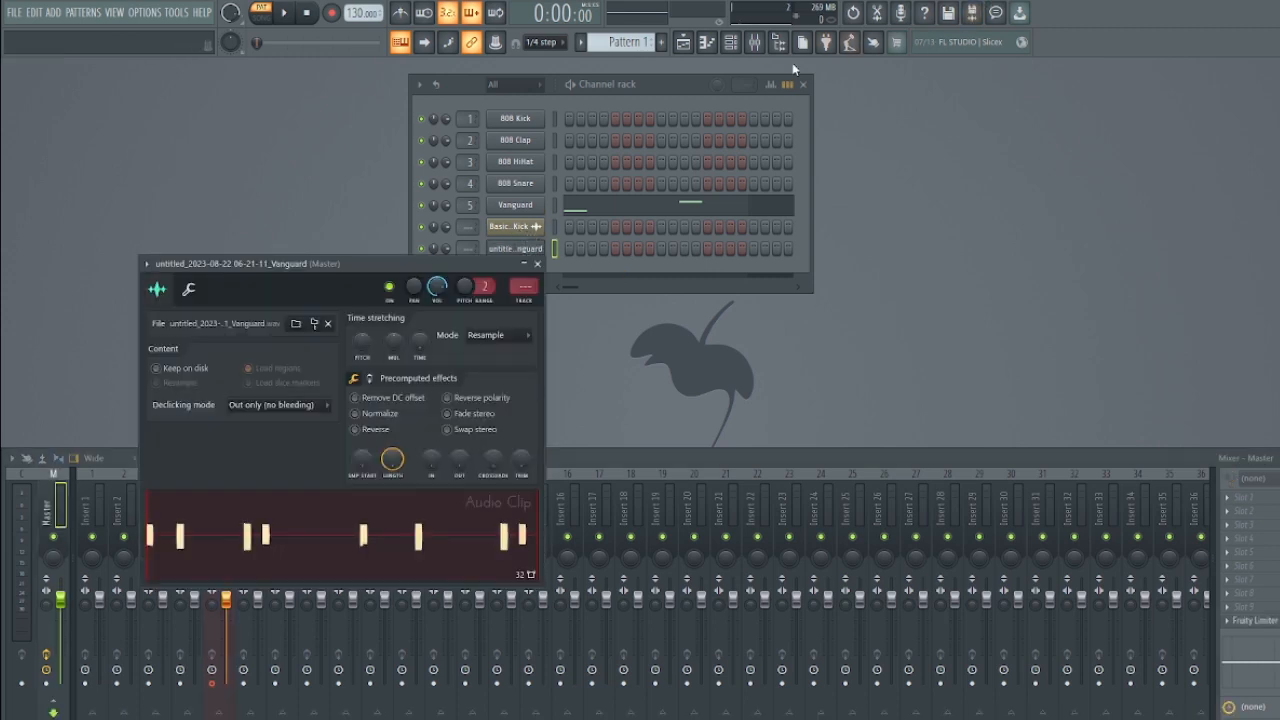
{"action": "left_click", "coordinate": [683, 42]}
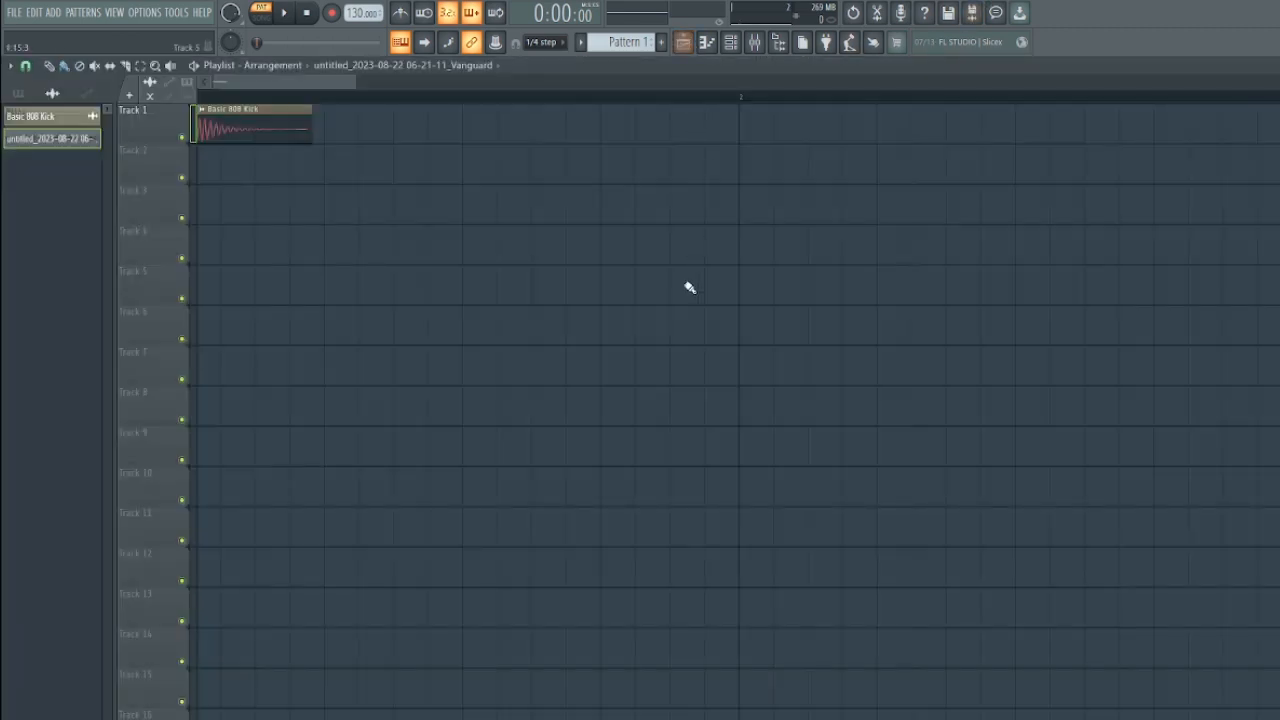
{"action": "left_click", "coordinate": [731, 42]}
{"action": "left_click", "coordinate": [543, 249]}
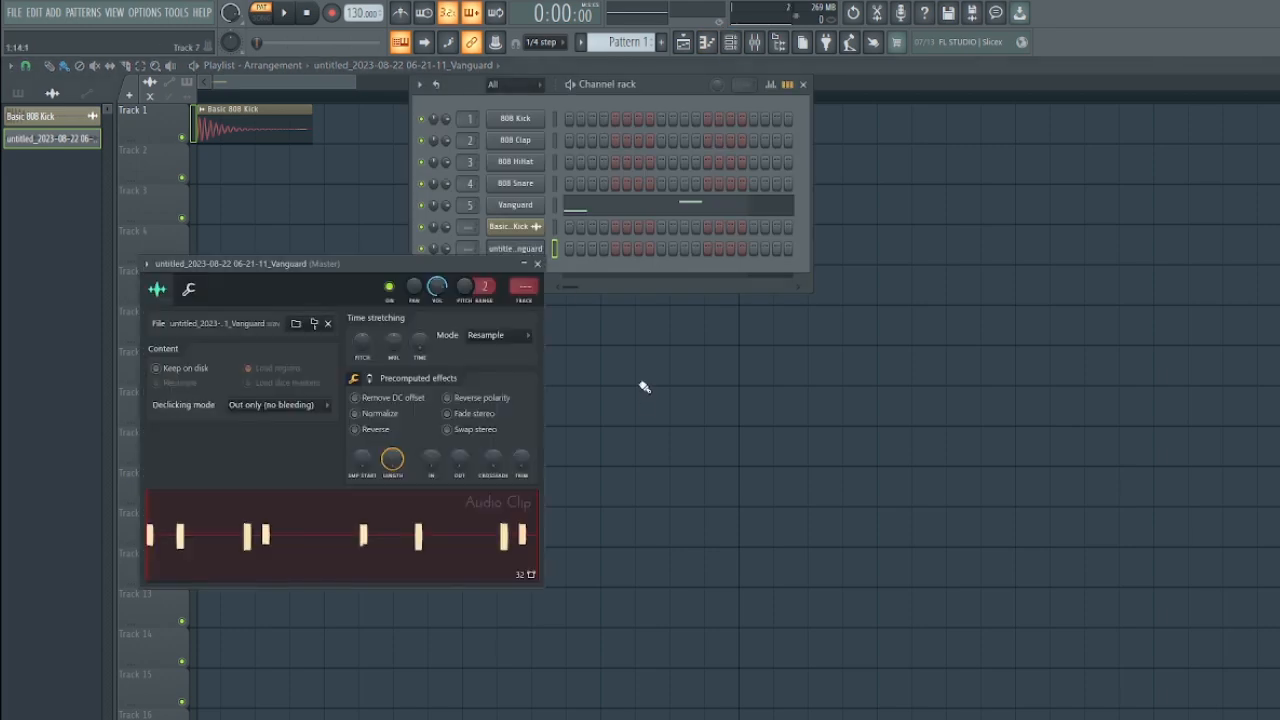
{"action": "left_click_drag", "start_coordinate": [449, 563], "coordinate": [1116, 80]}
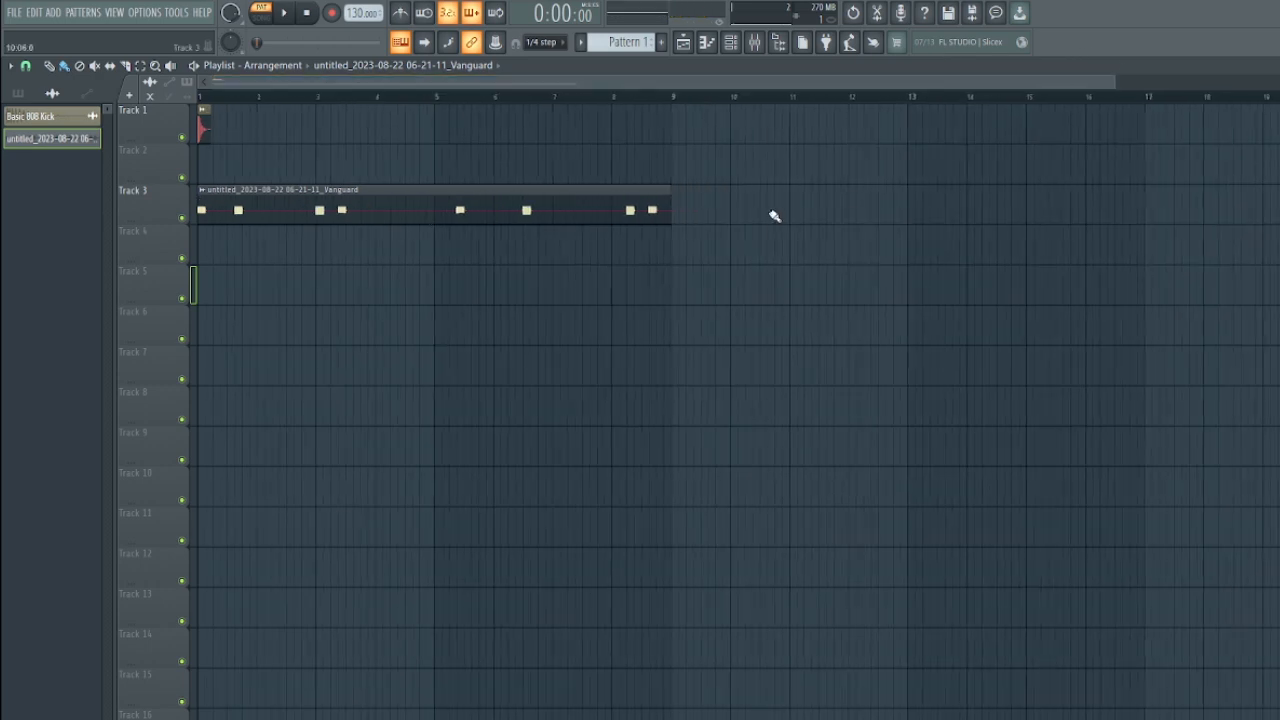
- Delete the short kick audio clip at bar 1 of Track 1 in the playlist
{"action": "right_click", "coordinate": [203, 120]}
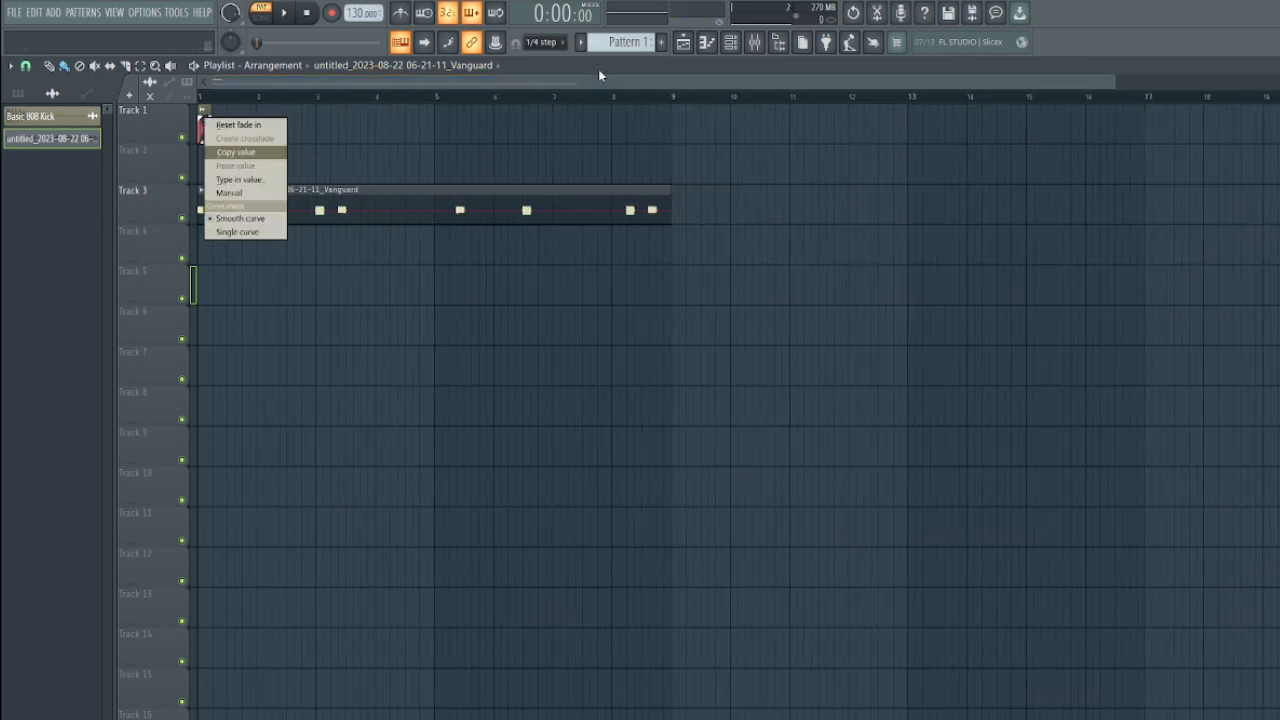
{"action": "right_click", "coordinate": [162, 105]}
{"action": "left_click", "coordinate": [282, 150]}
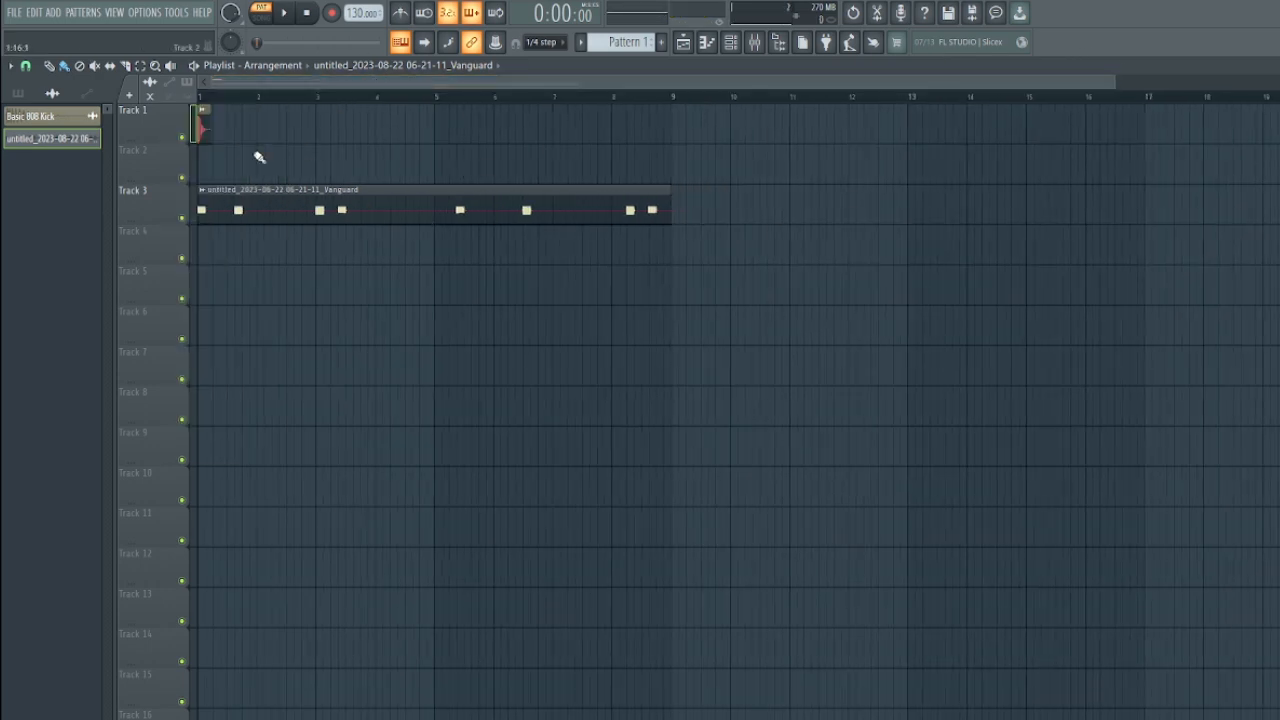
{"action": "right_click", "coordinate": [205, 129]}
- Check the channel rack, then close both the playlist and the channel rack
{"action": "left_click", "coordinate": [731, 42]}
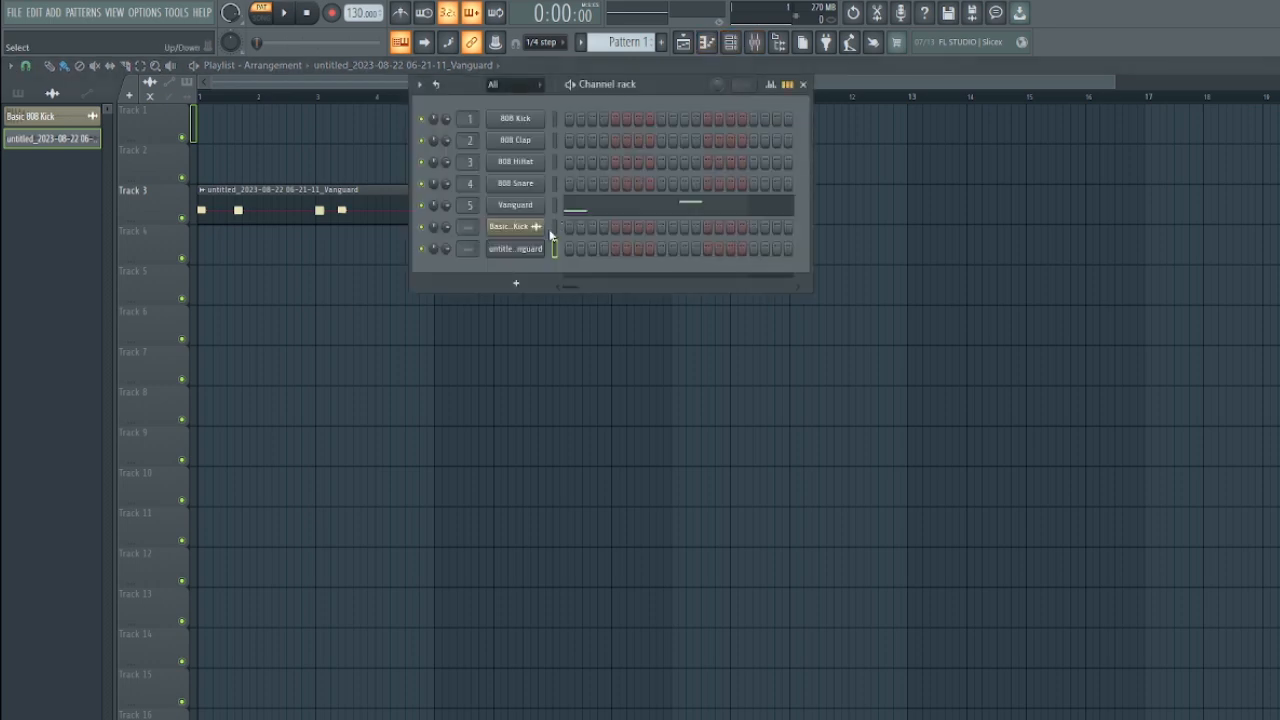
{"action": "left_click", "coordinate": [1061, 89]}
{"action": "scroll", "coordinate": [1131, 91], "scroll_direction": "down", "scroll_amount": 3}
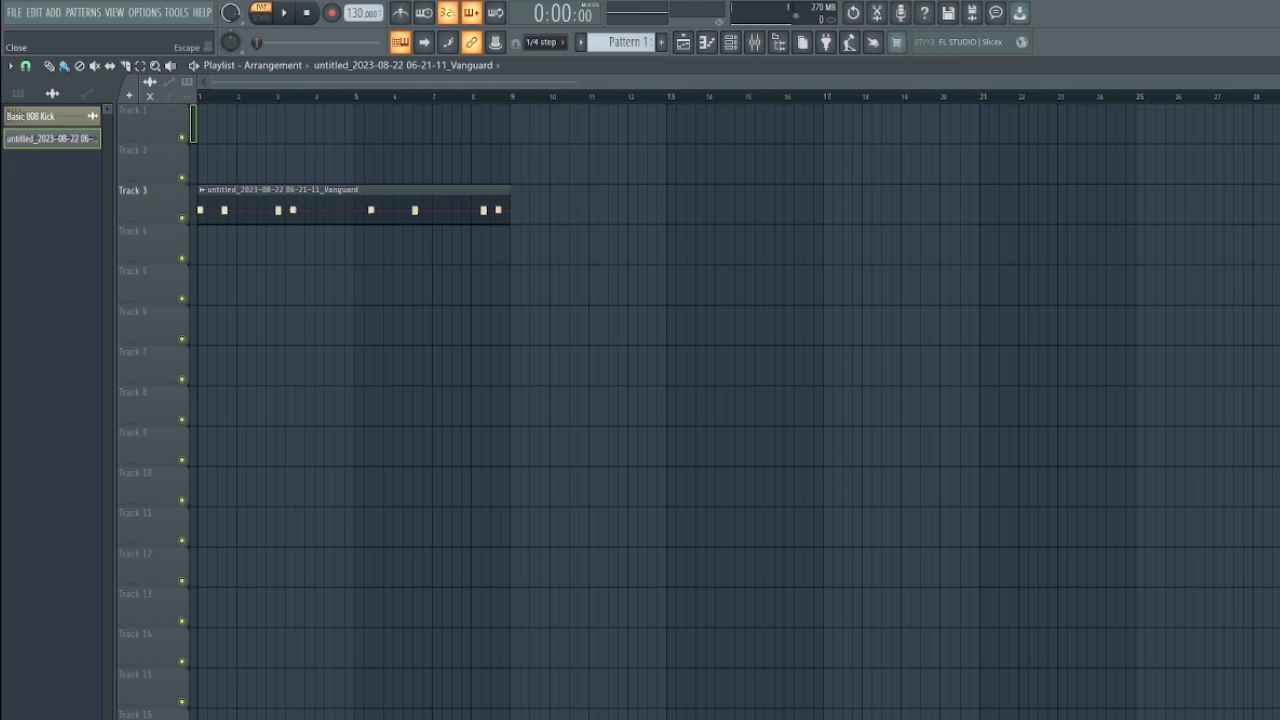
{"action": "key", "text": "Escape"}
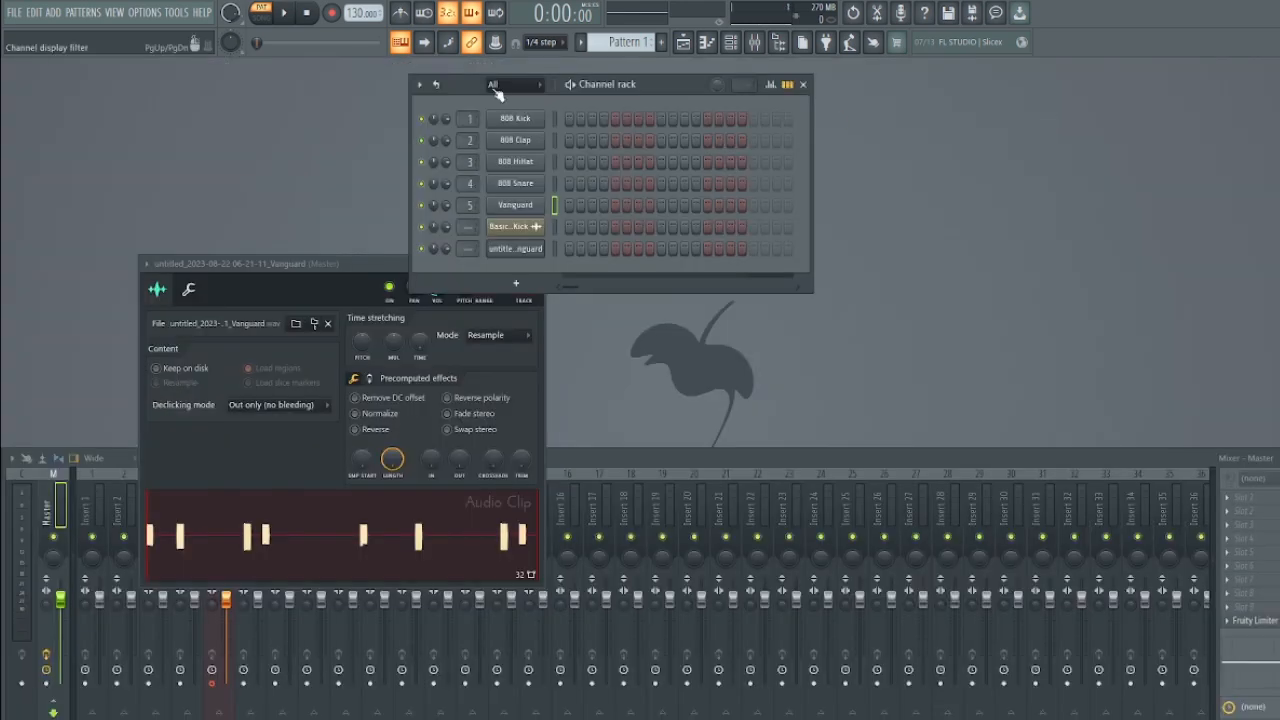
{"action": "left_click", "coordinate": [805, 84]}
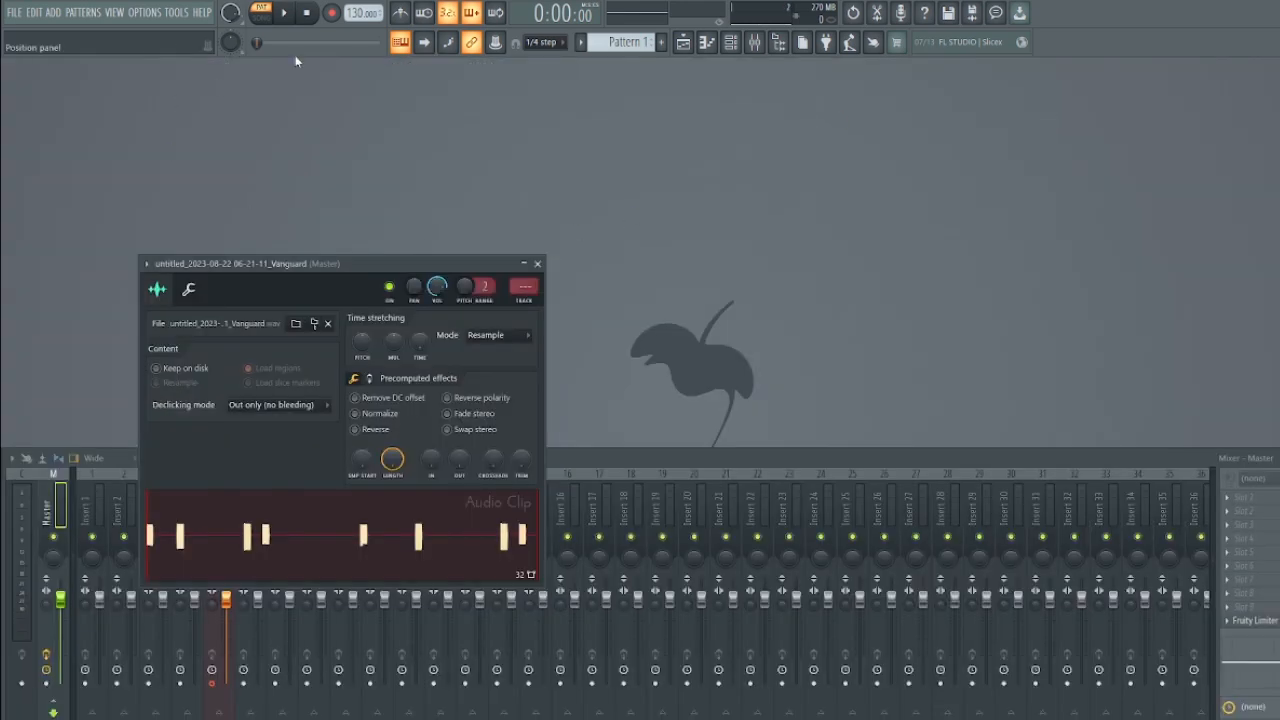
- Open the audio settings and set the input/output device to Focusrite USB ASIO
{"action": "left_click", "coordinate": [144, 12]}
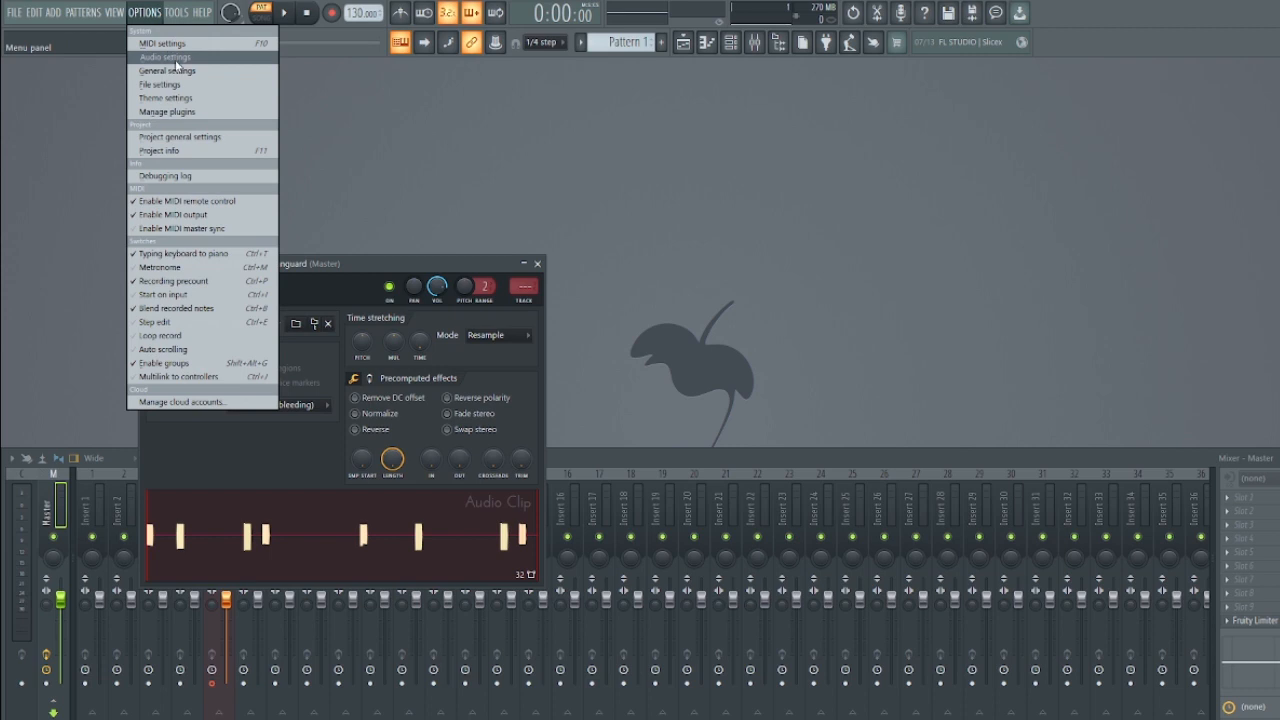
{"action": "left_click", "coordinate": [174, 58]}
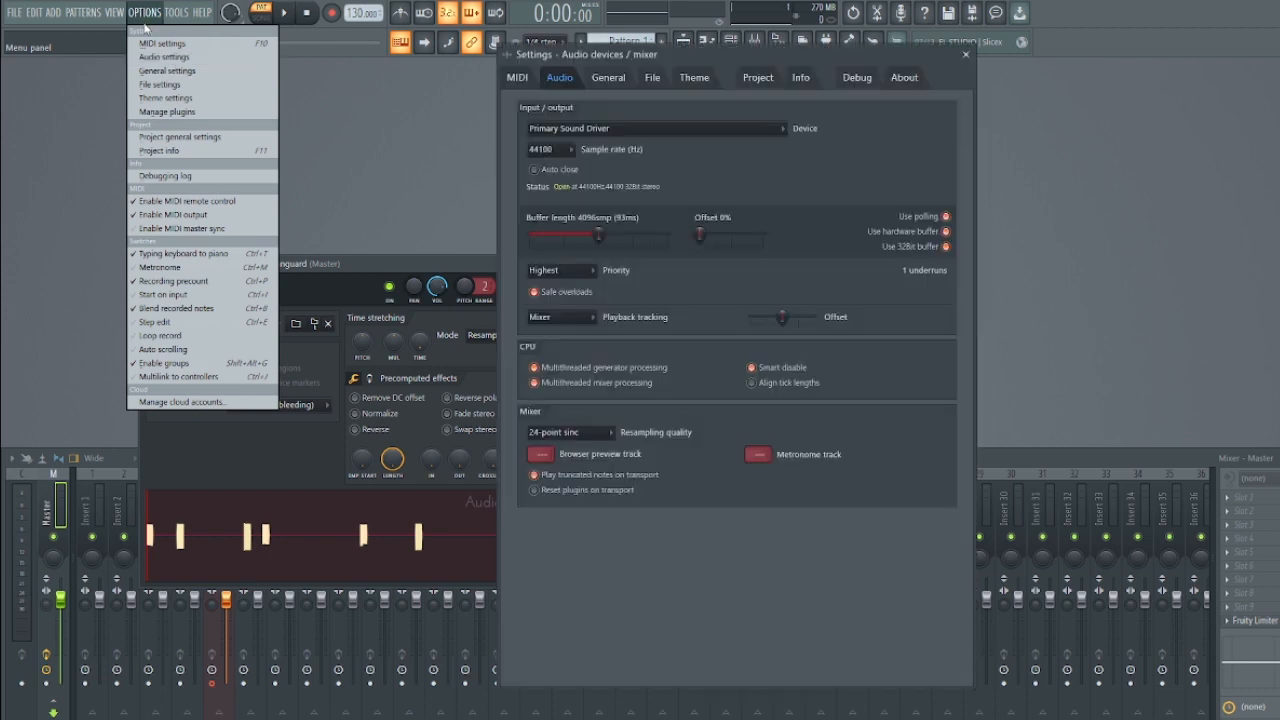
{"action": "left_click", "coordinate": [164, 57]}
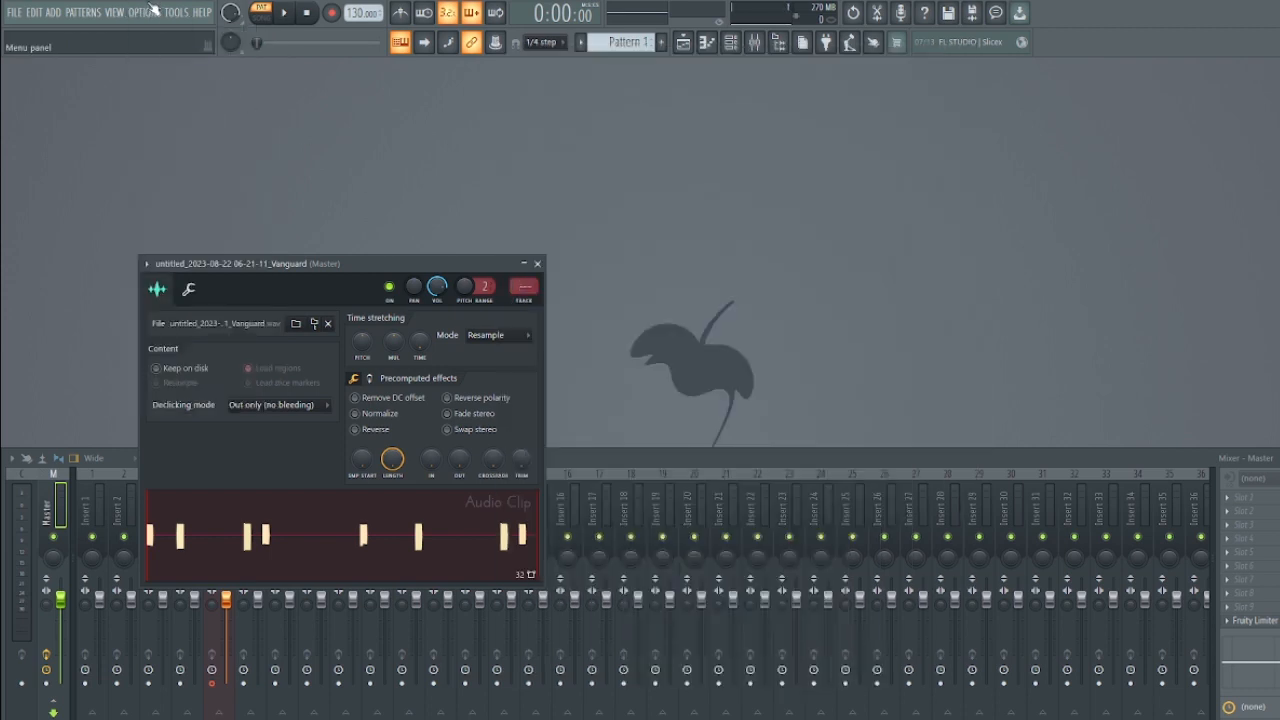
{"action": "key", "text": "F10"}
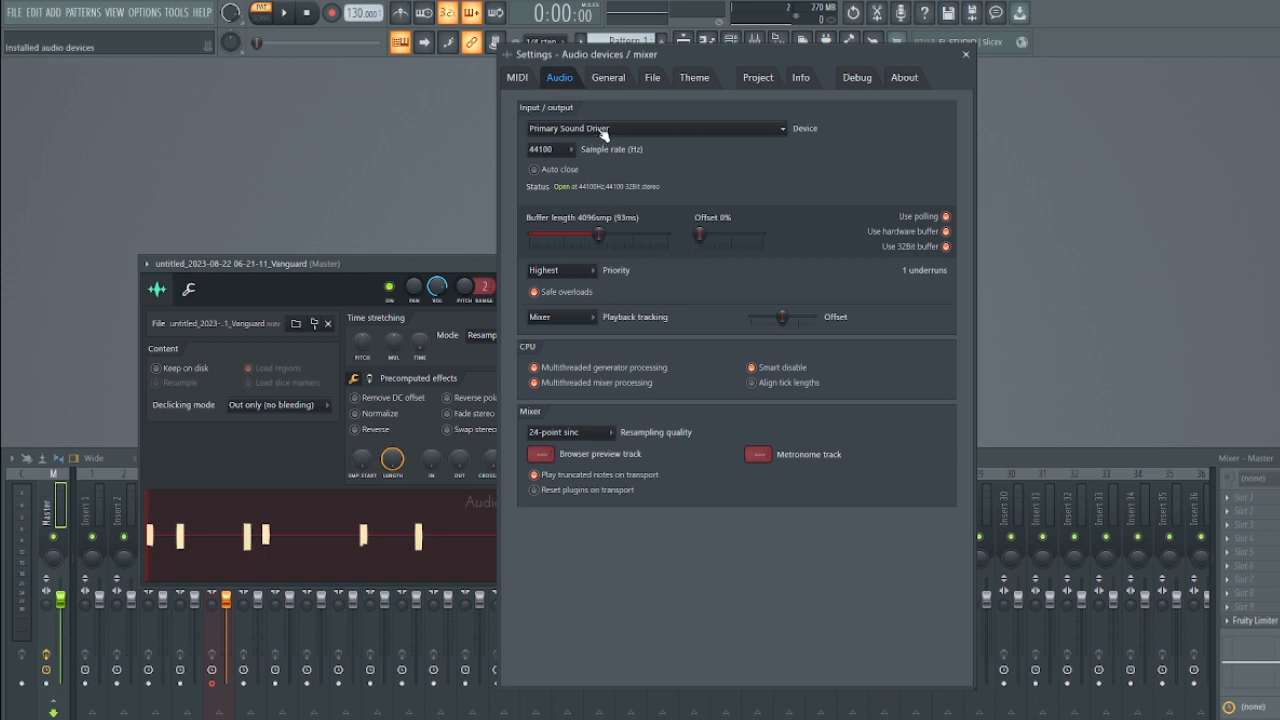
{"action": "left_click", "coordinate": [603, 131]}
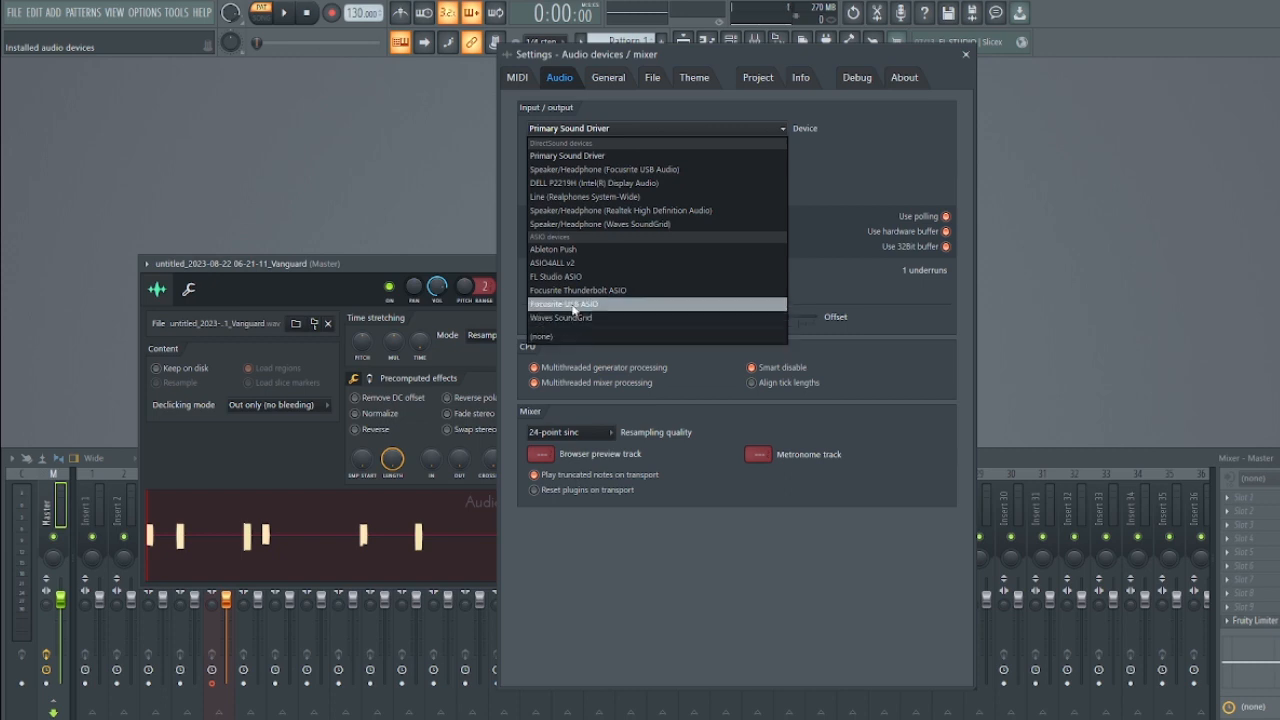
{"action": "left_click", "coordinate": [574, 305]}
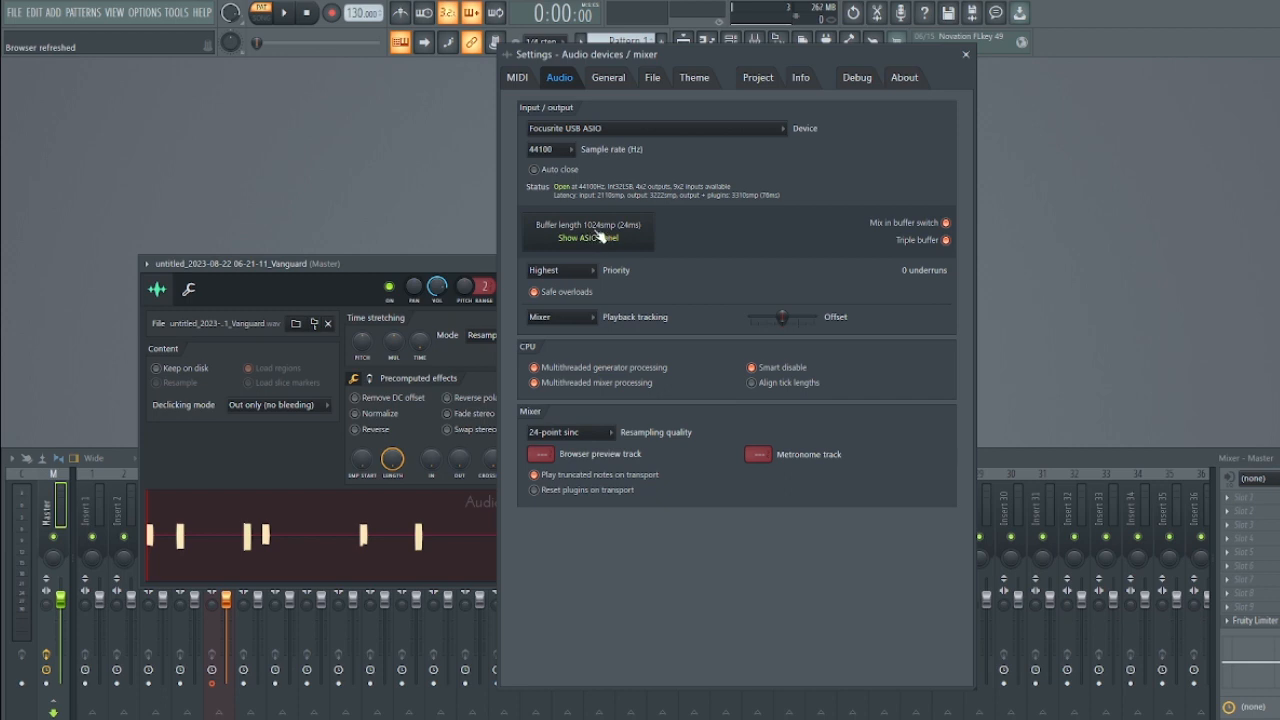
- Review the buffer size options in the ASIO device settings, select 1024 and close the device window
{"action": "left_click", "coordinate": [600, 238]}
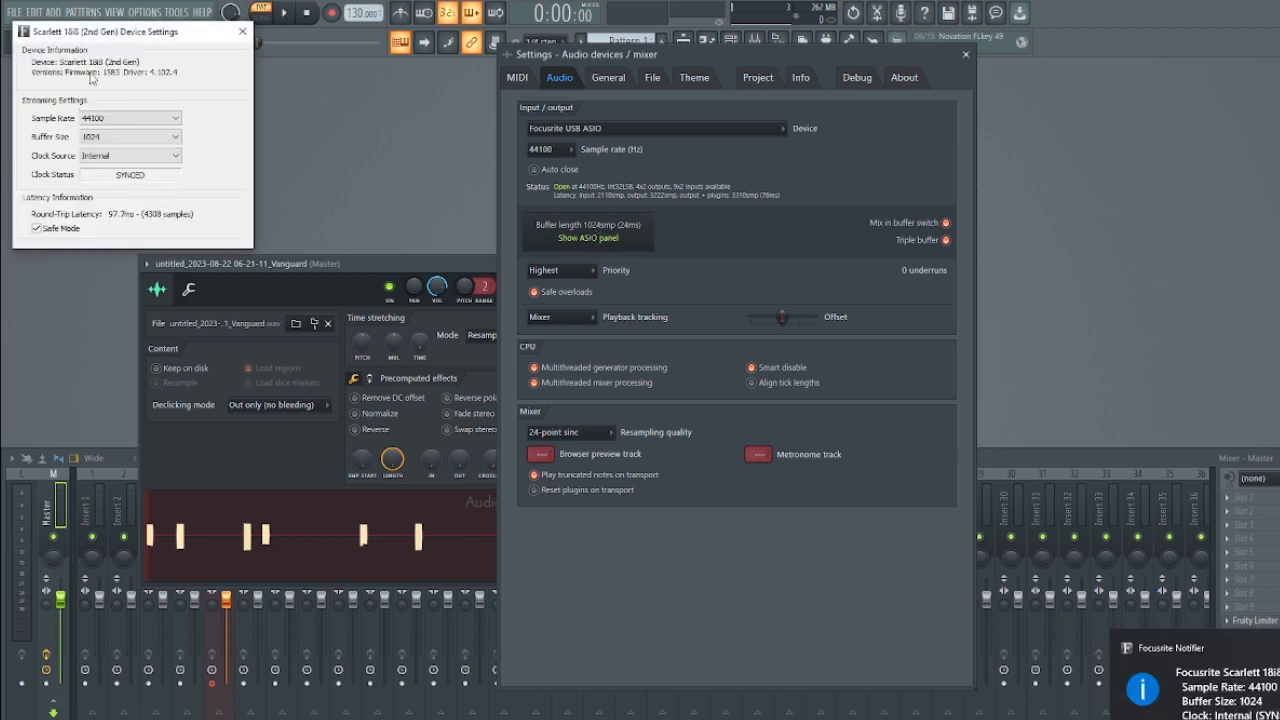
{"action": "left_click", "coordinate": [811, 376]}
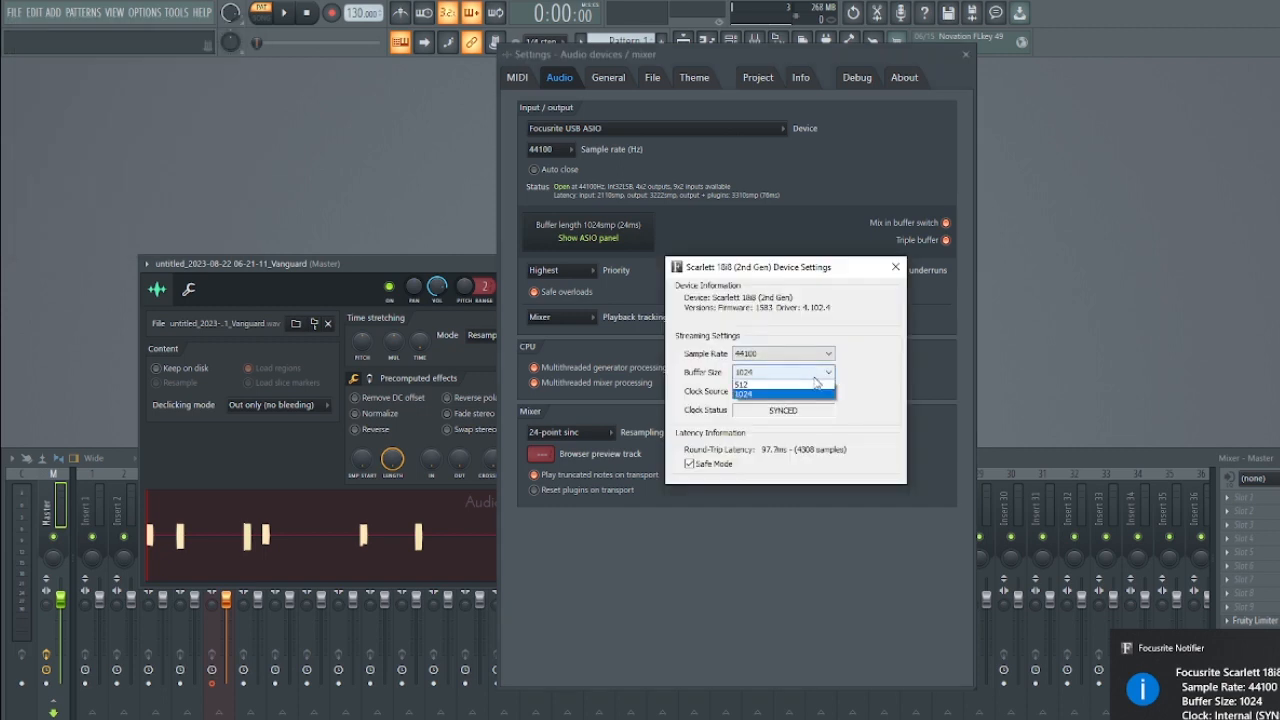
{"action": "left_click", "coordinate": [746, 373]}
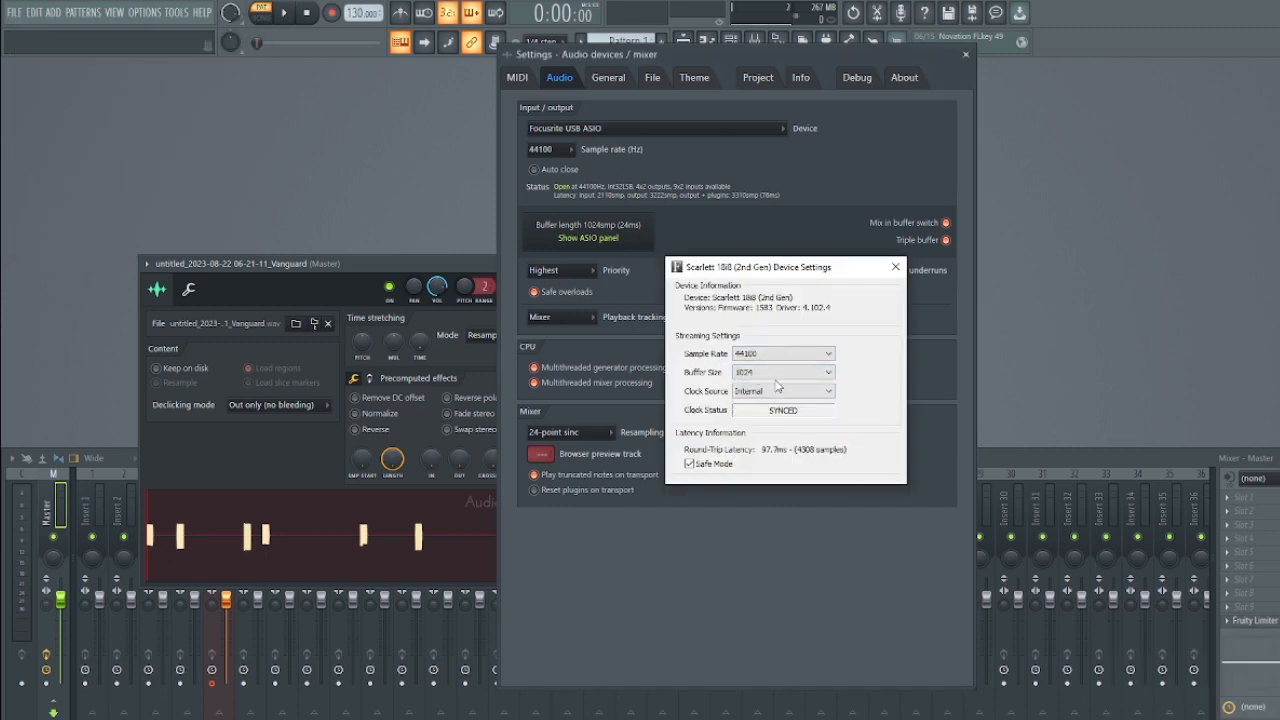
{"action": "left_click", "coordinate": [765, 373]}
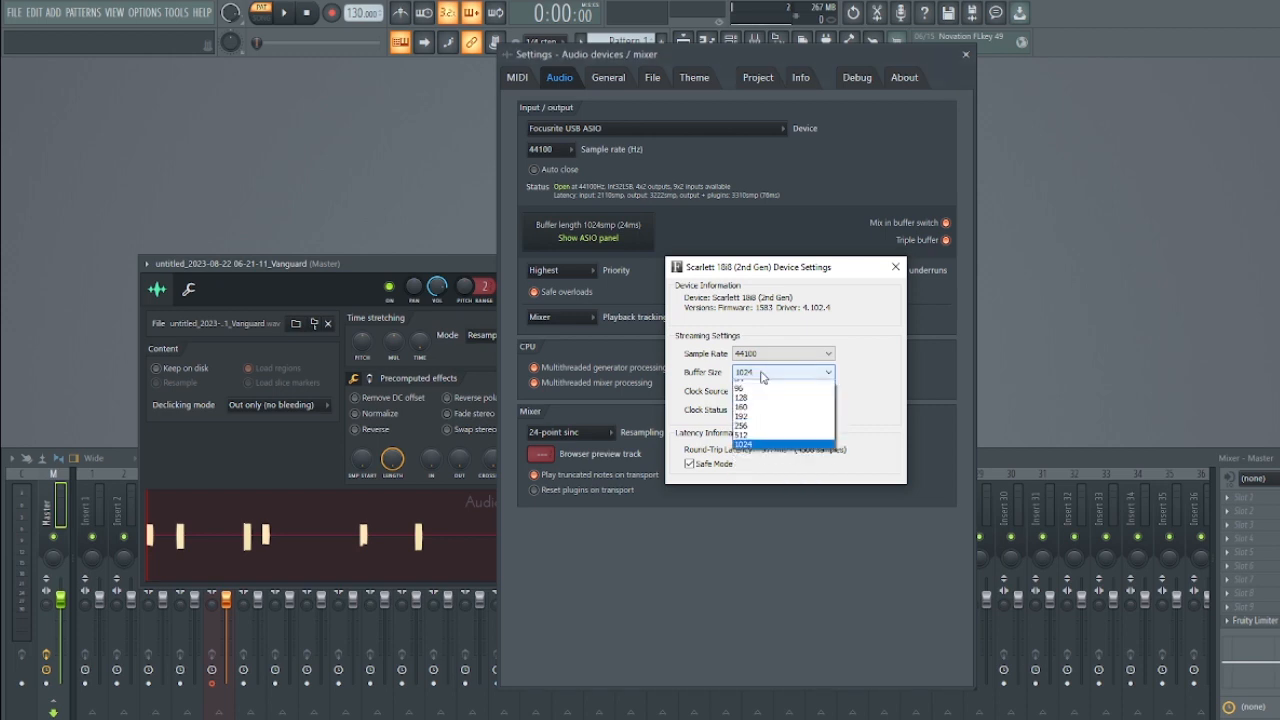
{"action": "left_click", "coordinate": [760, 478]}
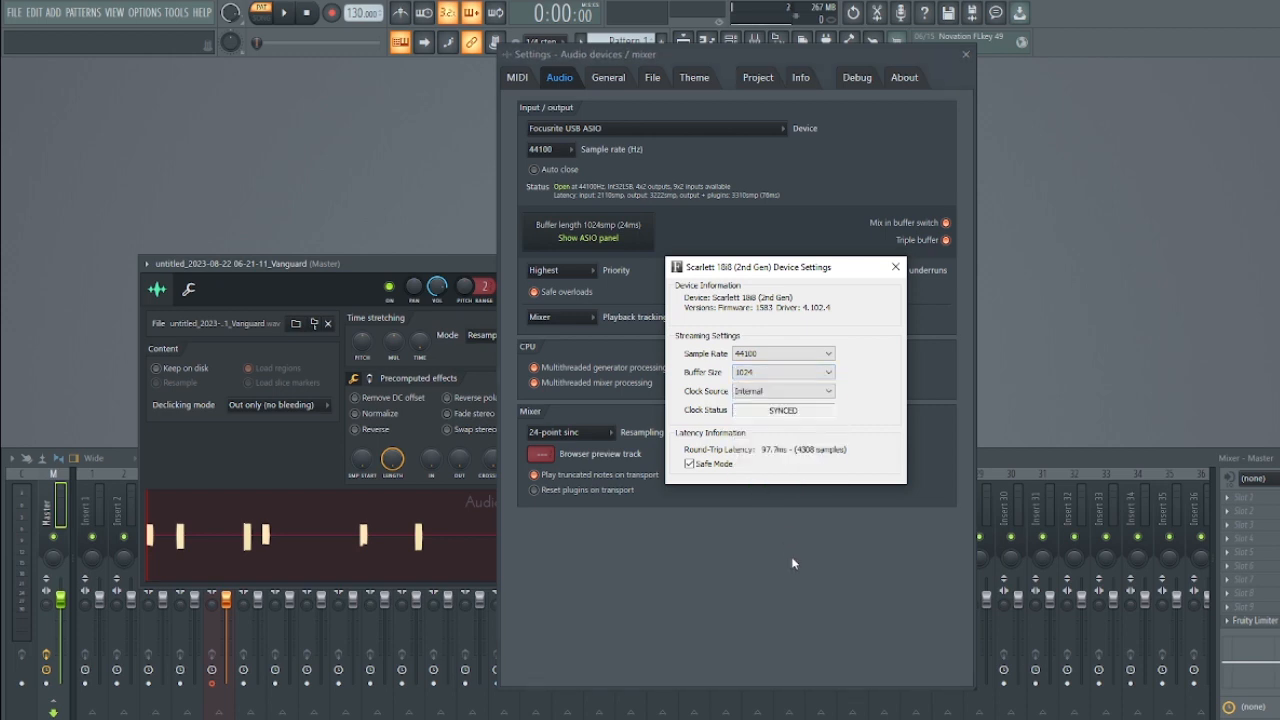
{"action": "left_click", "coordinate": [759, 374]}
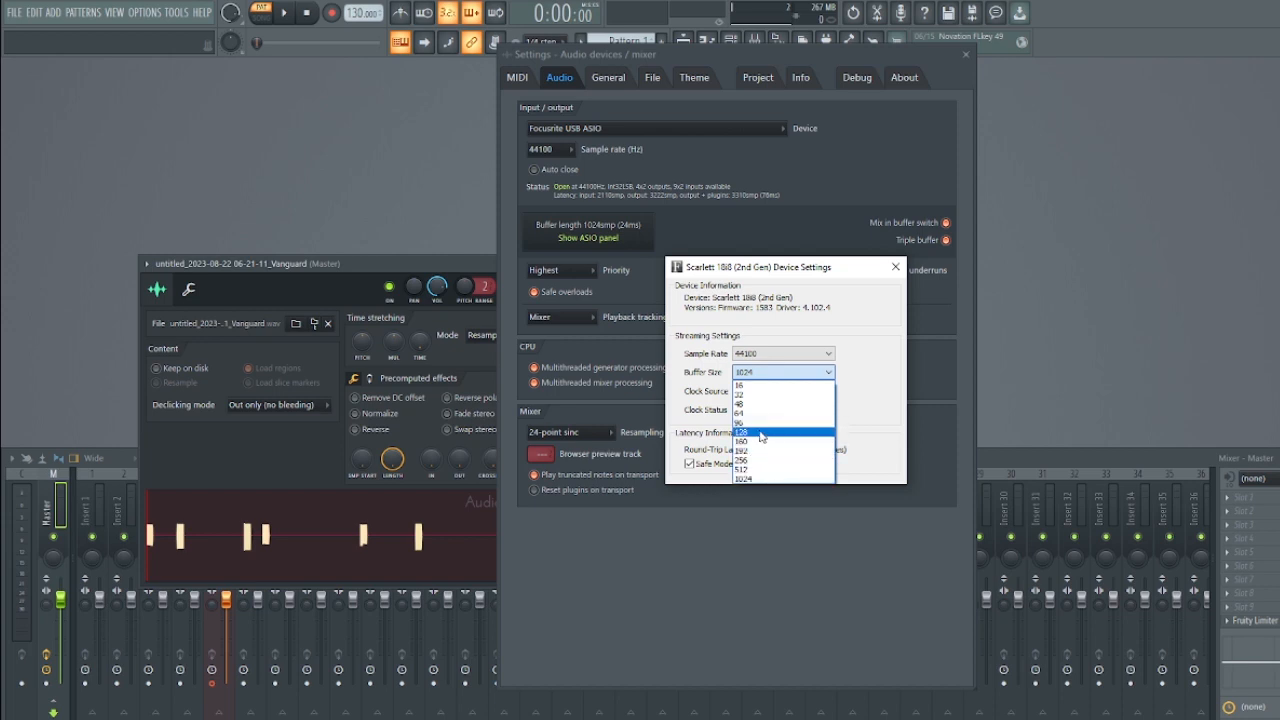
{"action": "left_click", "coordinate": [773, 478]}
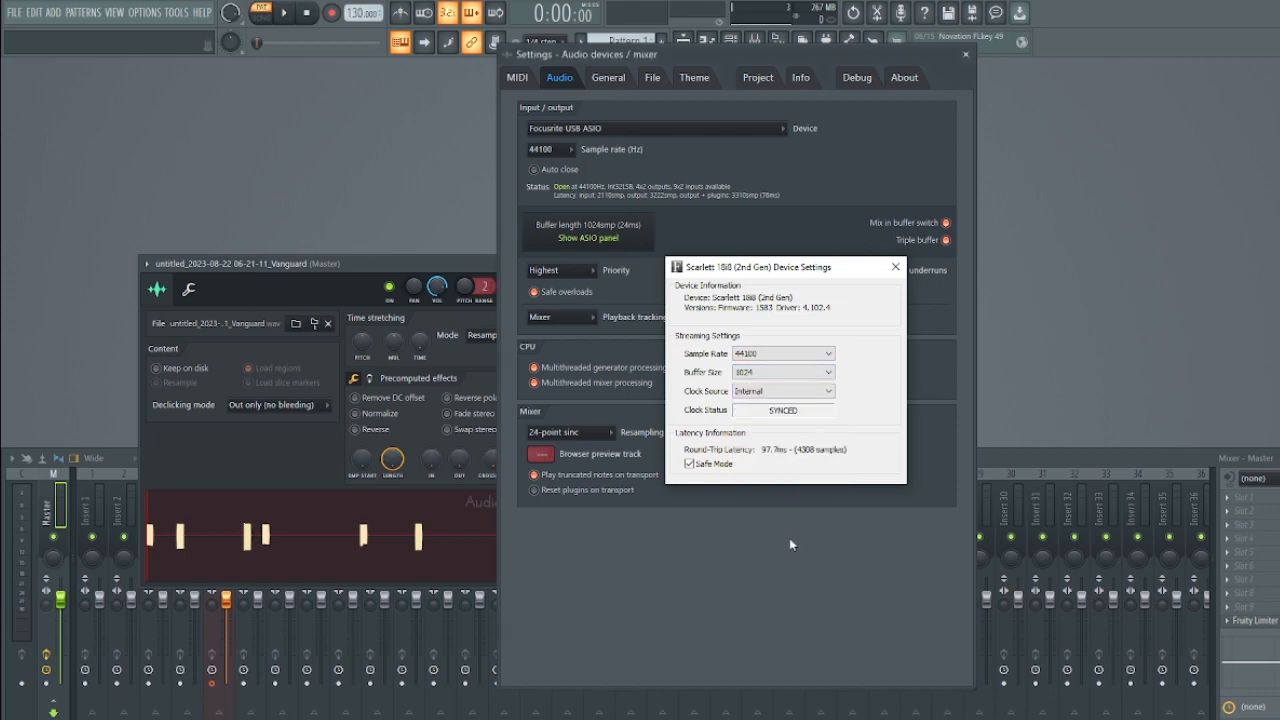
{"action": "left_click", "coordinate": [895, 267]}
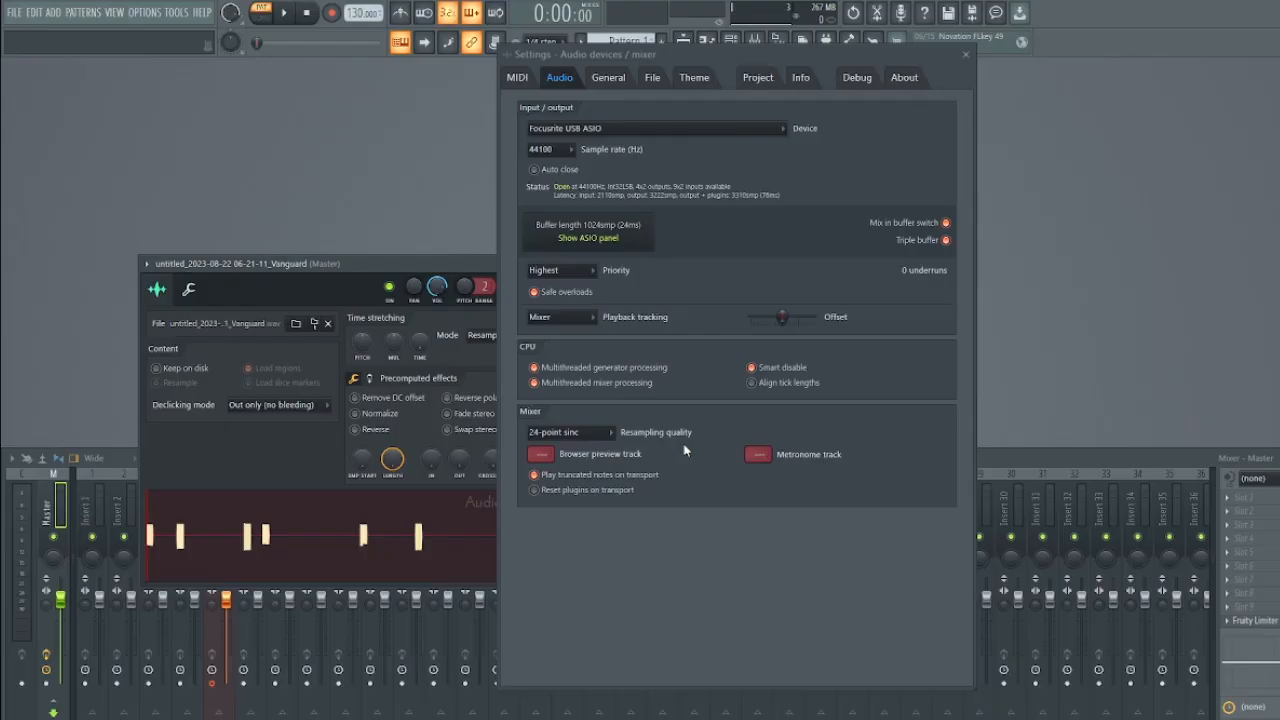